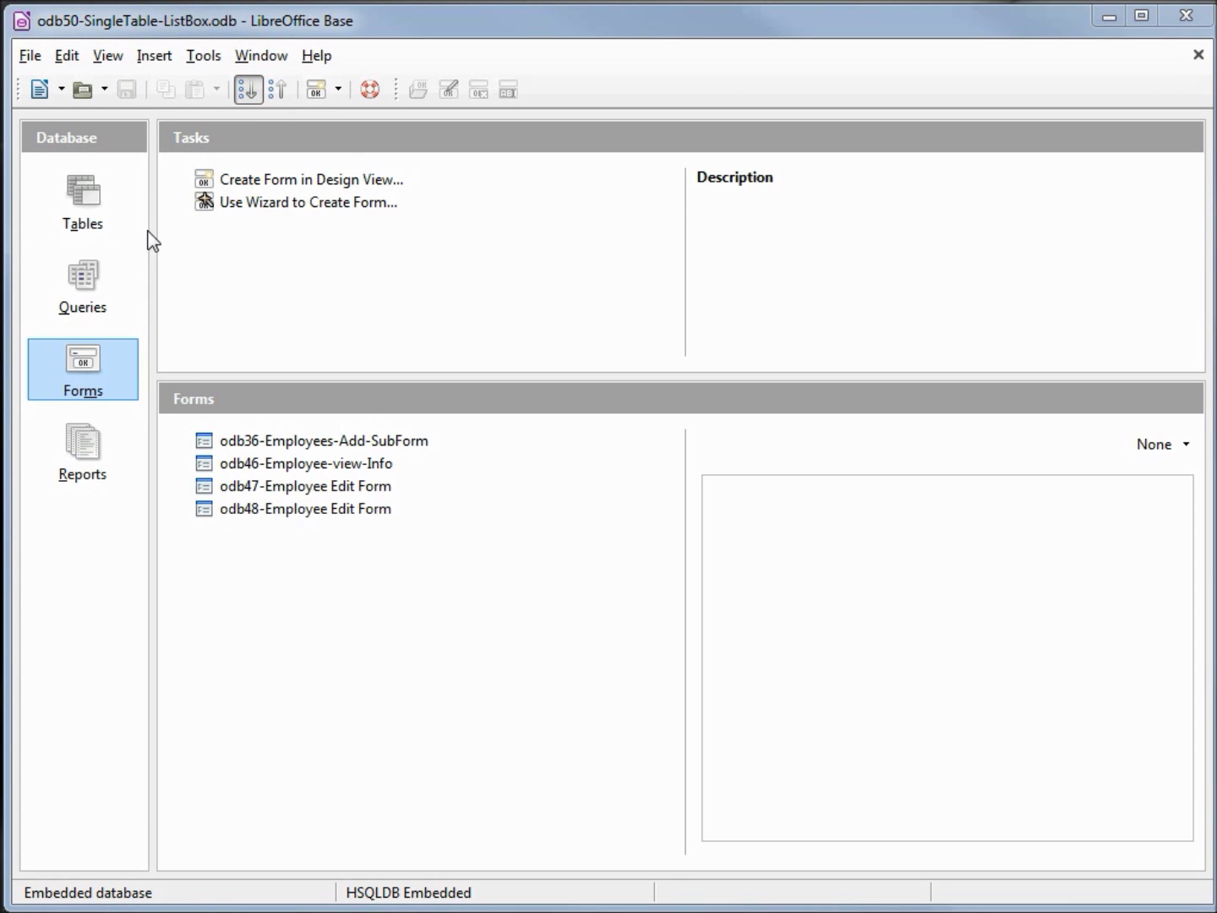
- View the records of tbl_Employees-Original, then close the table
{"action": "left_click", "coordinate": [85, 193]}
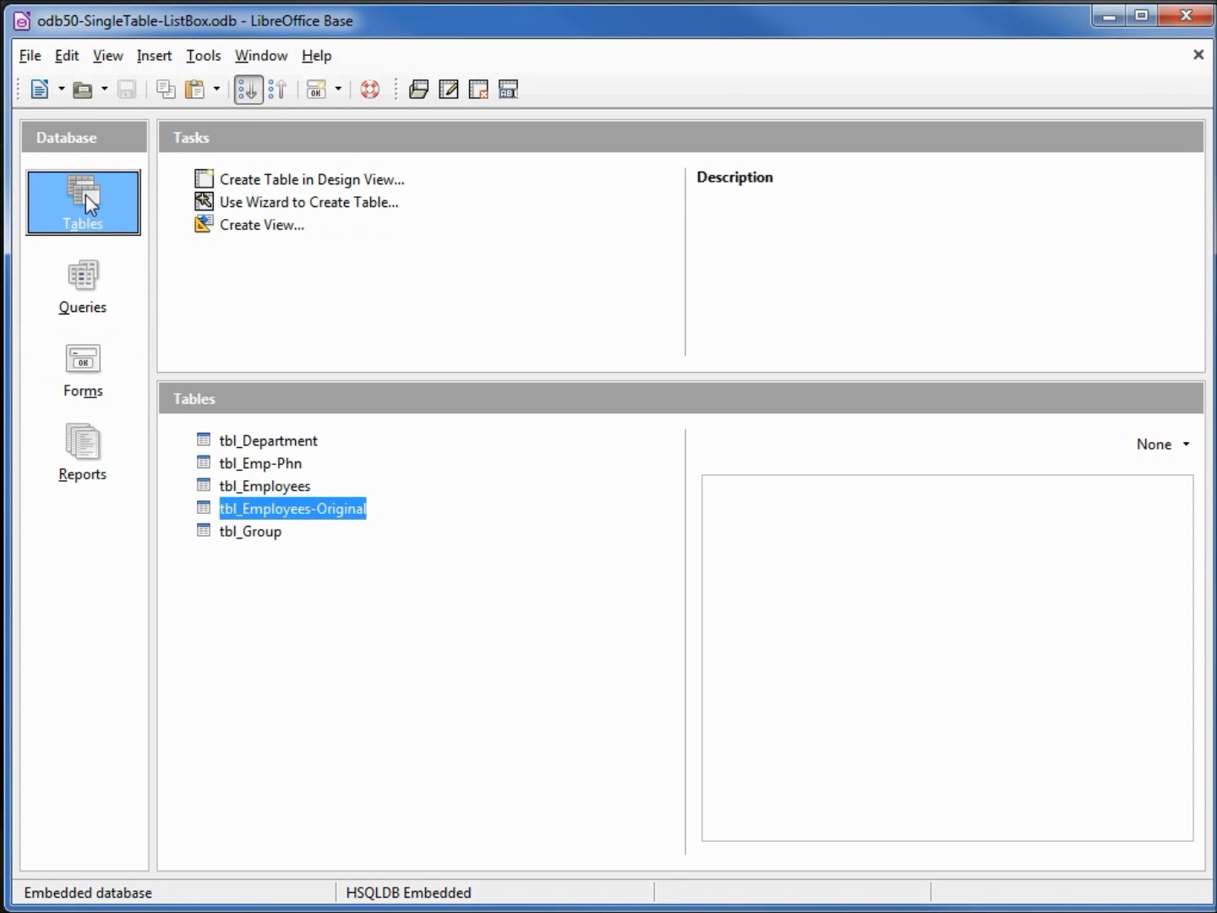
{"action": "double_click", "coordinate": [283, 511]}
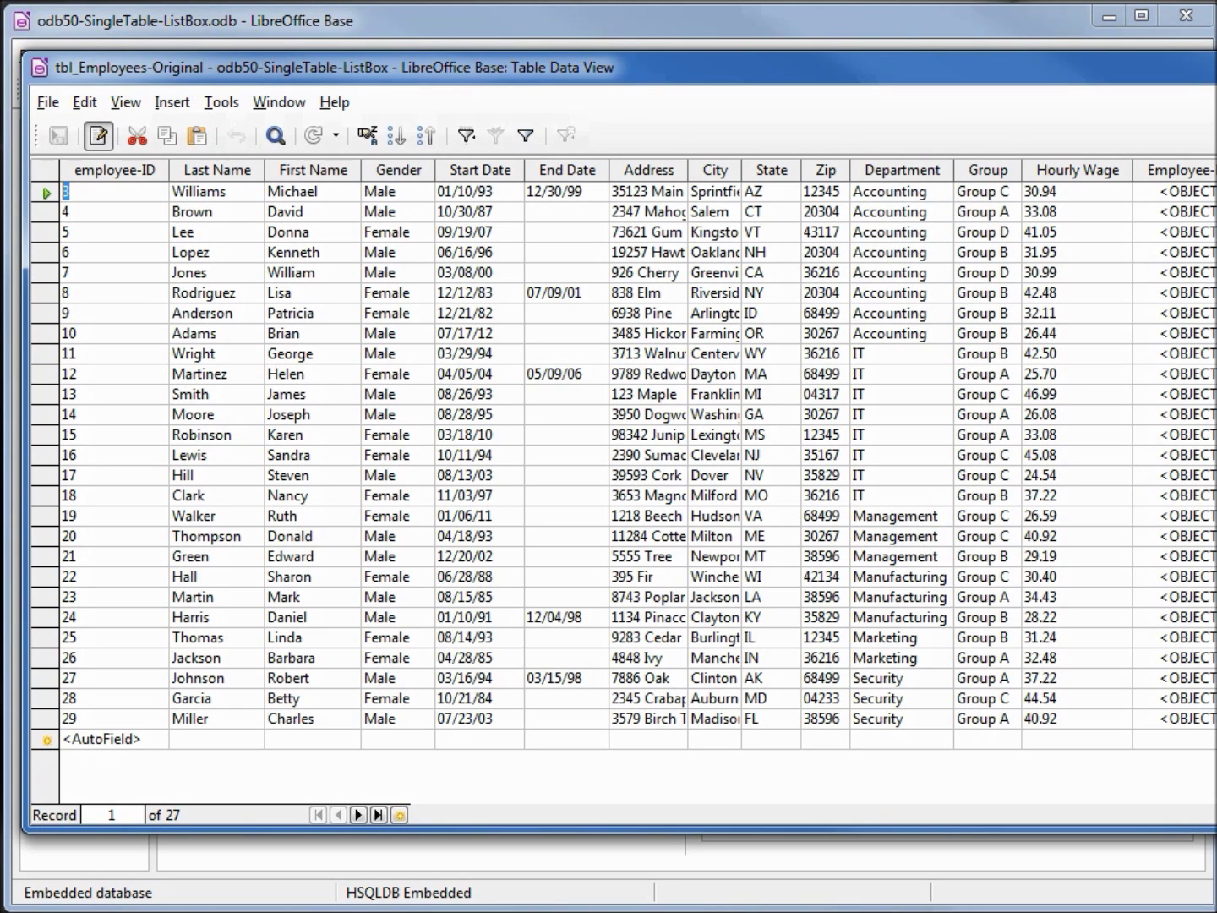
{"action": "key", "text": "ctrl+w"}
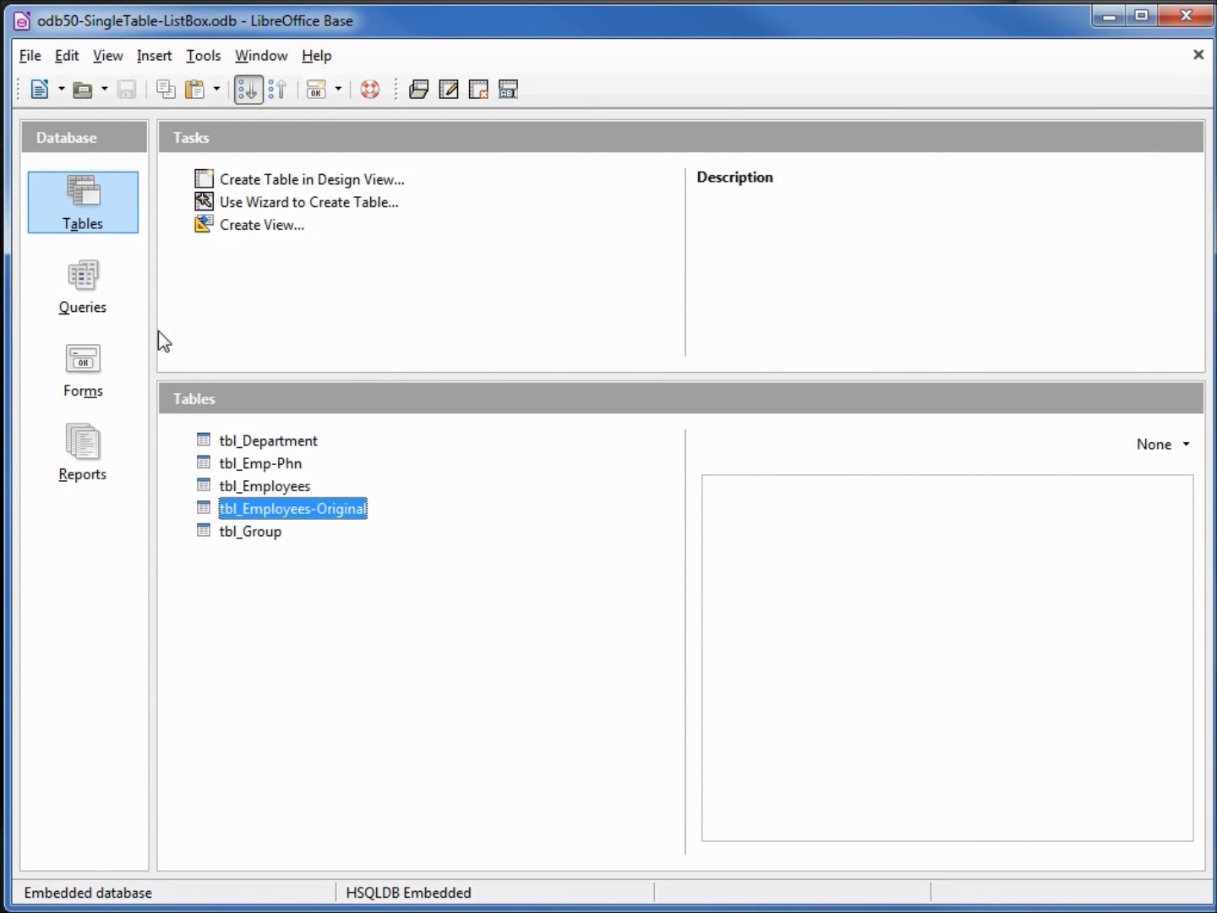
- Duplicate the odb36-Employees-Add-SubForm form as odb50-SingleTable-List Box and open it in design view
{"action": "left_click", "coordinate": [88, 369]}
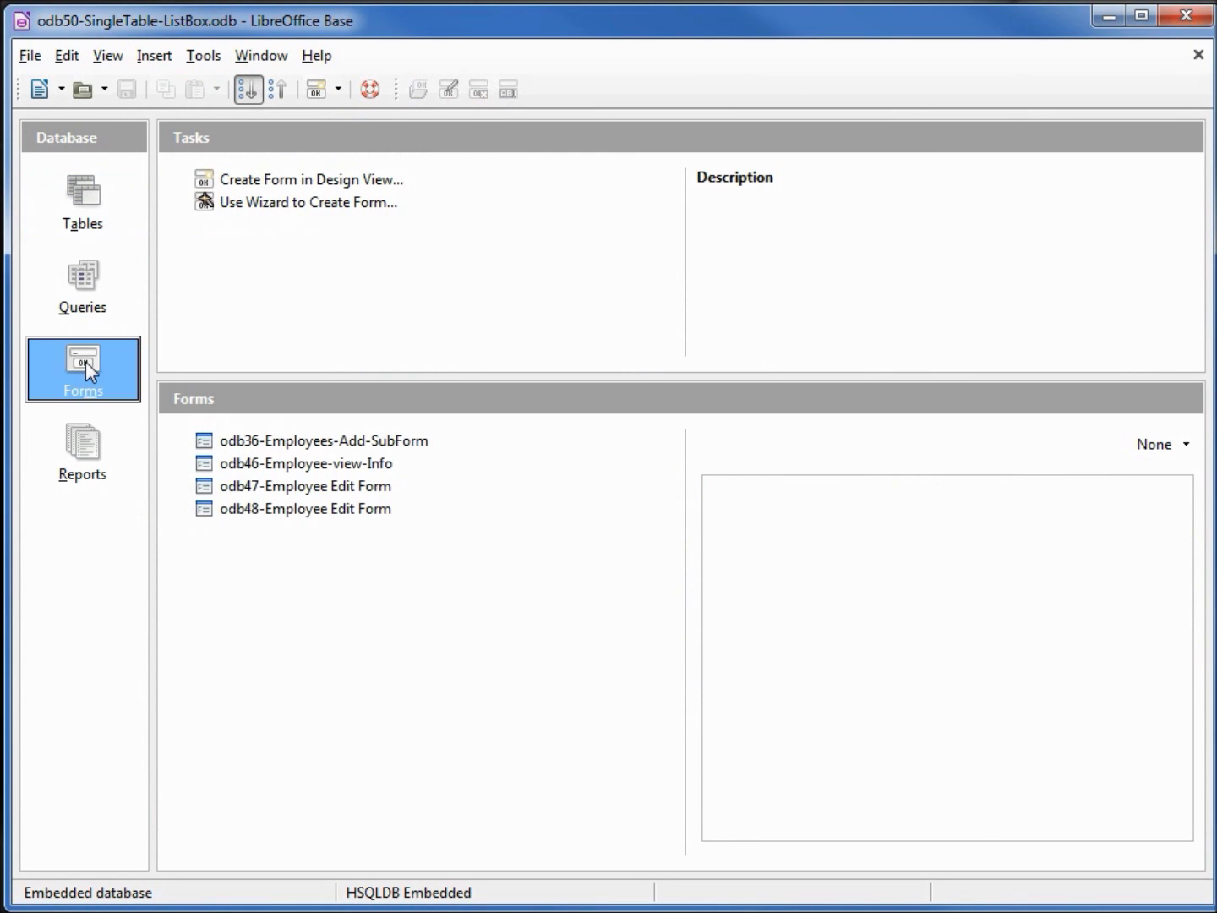
{"action": "right_click", "coordinate": [319, 440]}
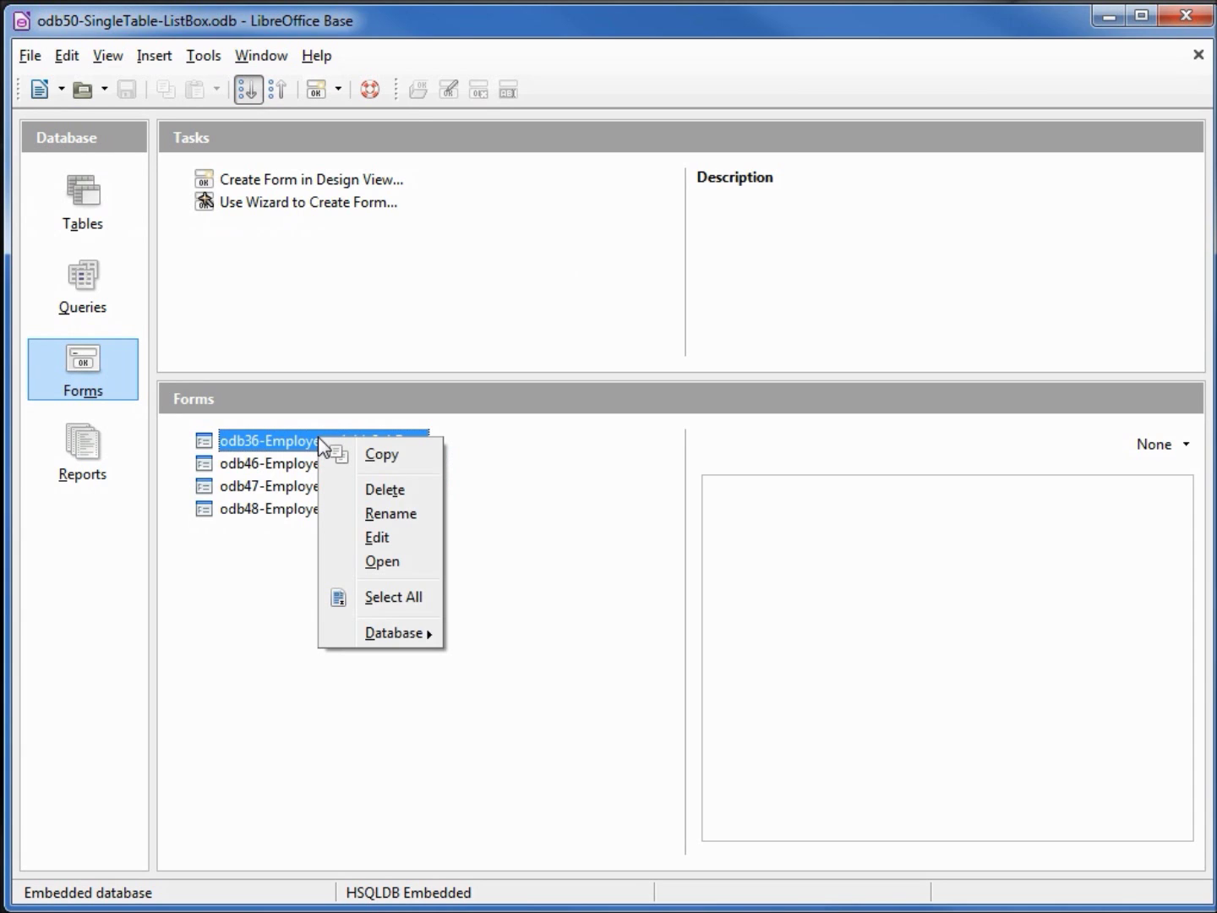
{"action": "left_click", "coordinate": [374, 459]}
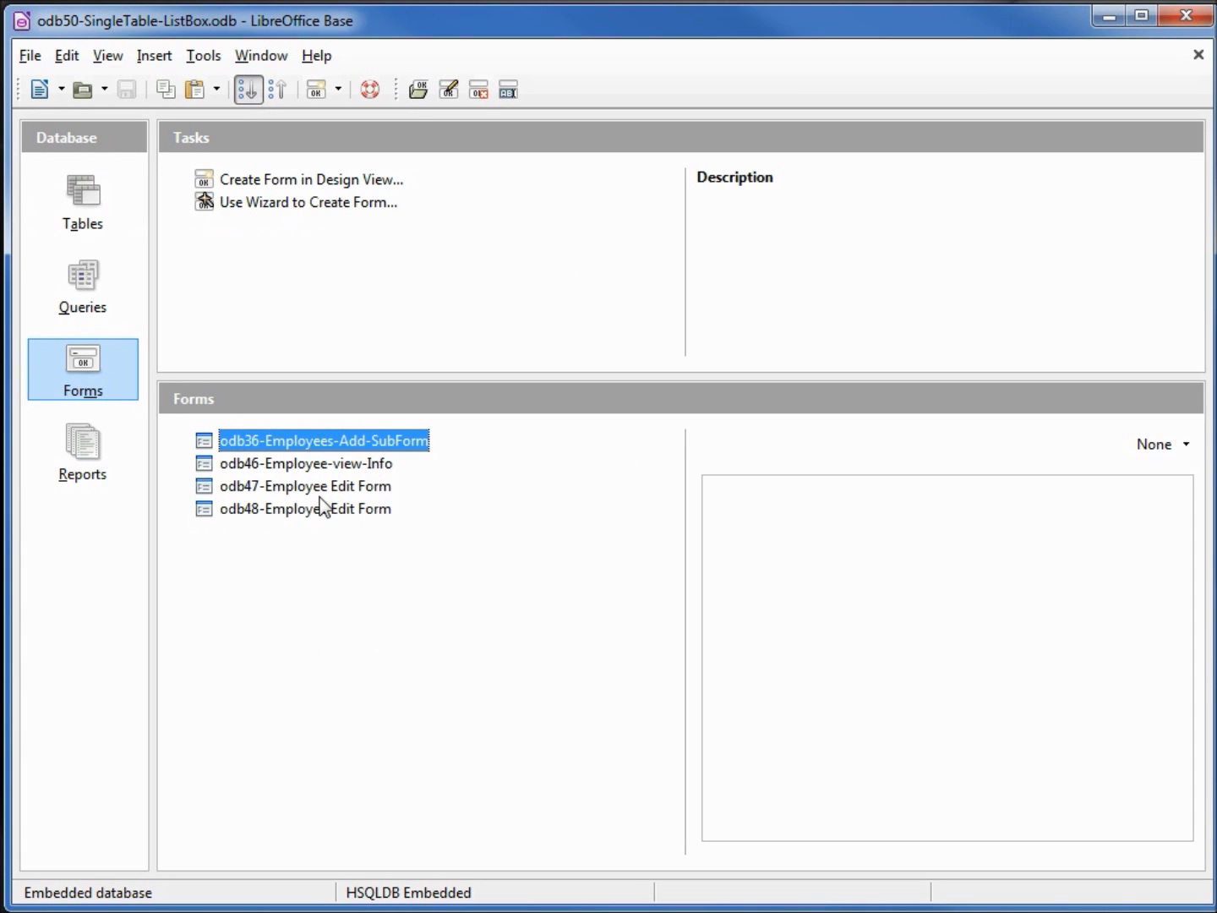
{"action": "right_click", "coordinate": [316, 561]}
{"action": "left_click", "coordinate": [387, 583]}
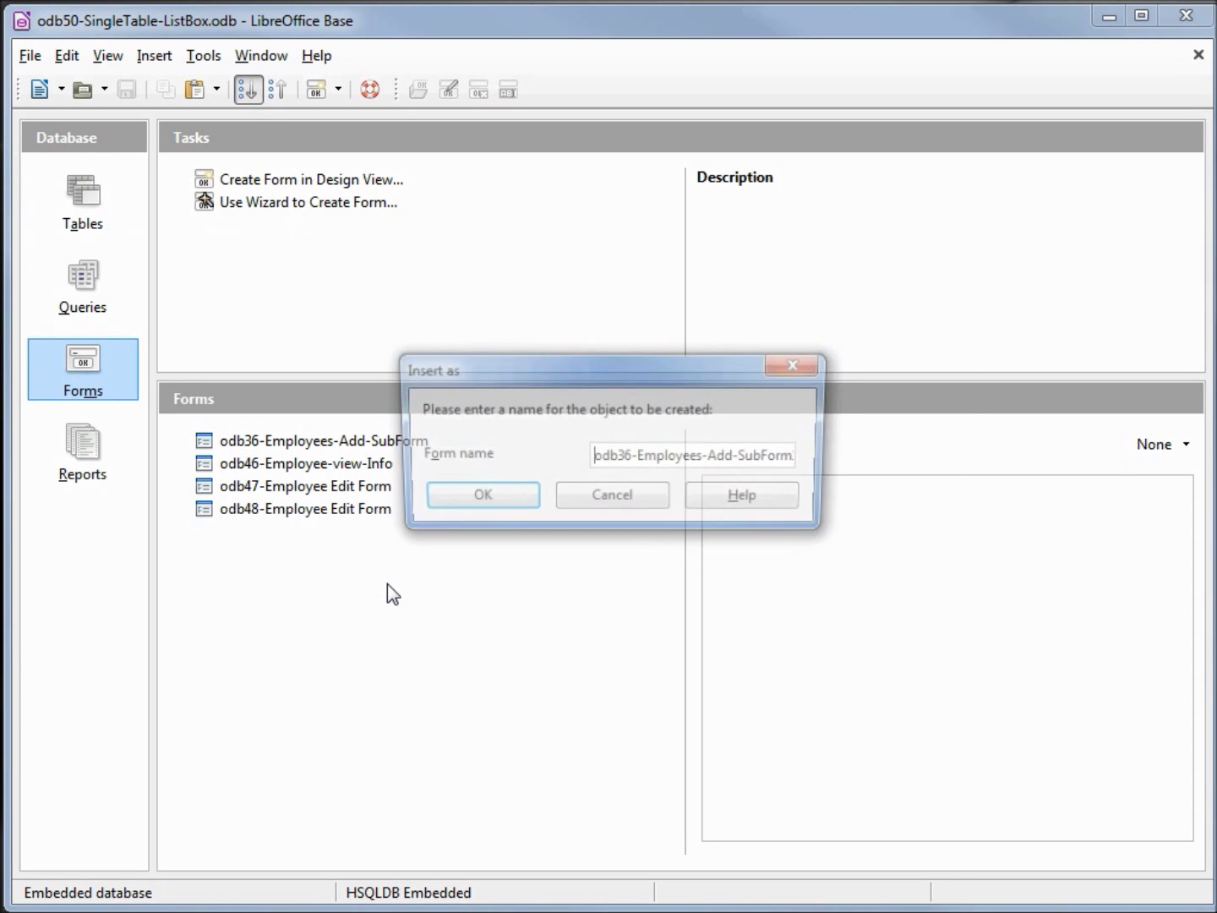
{"action": "triple_click", "coordinate": [598, 458]}
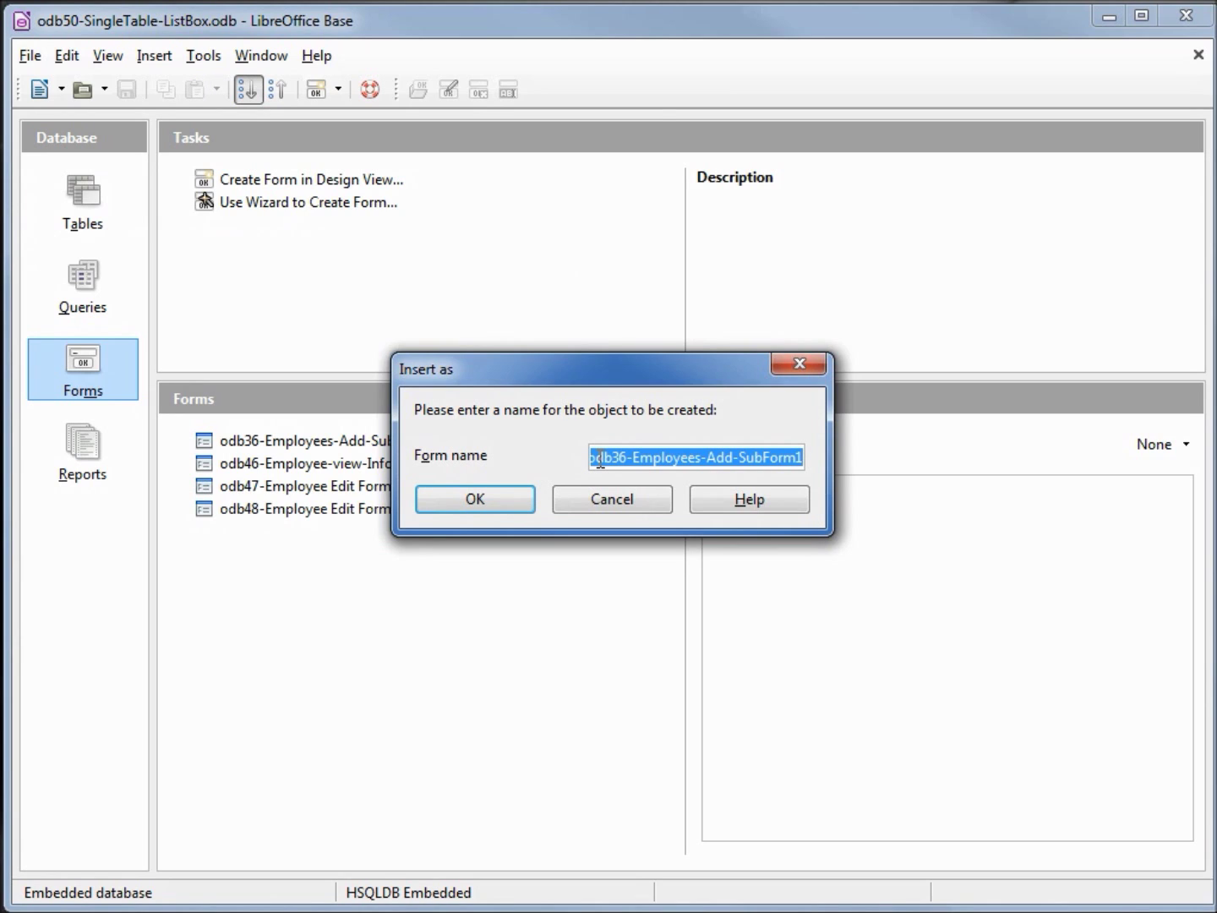
{"action": "key", "text": "ctrl+v"}
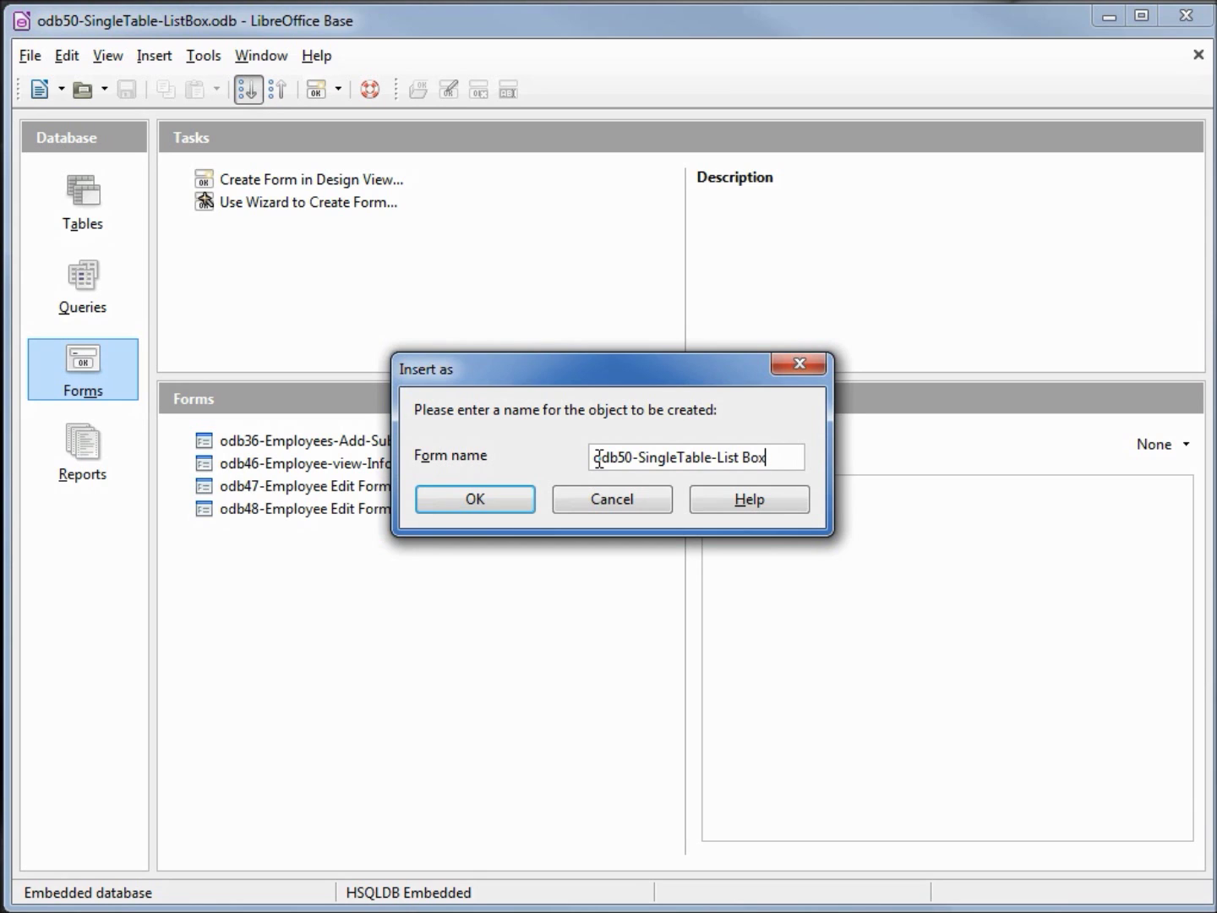
{"action": "left_click", "coordinate": [438, 498]}
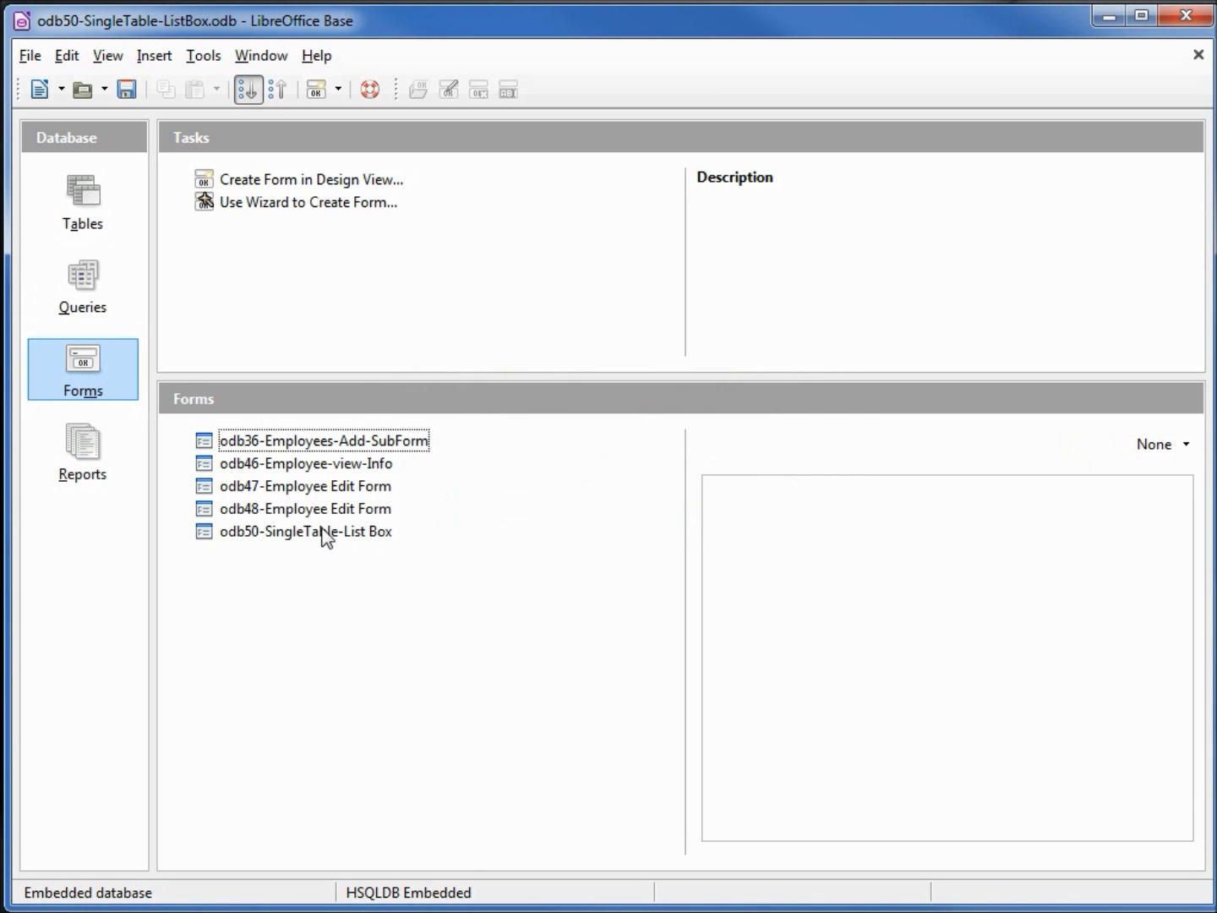
{"action": "right_click", "coordinate": [311, 540]}
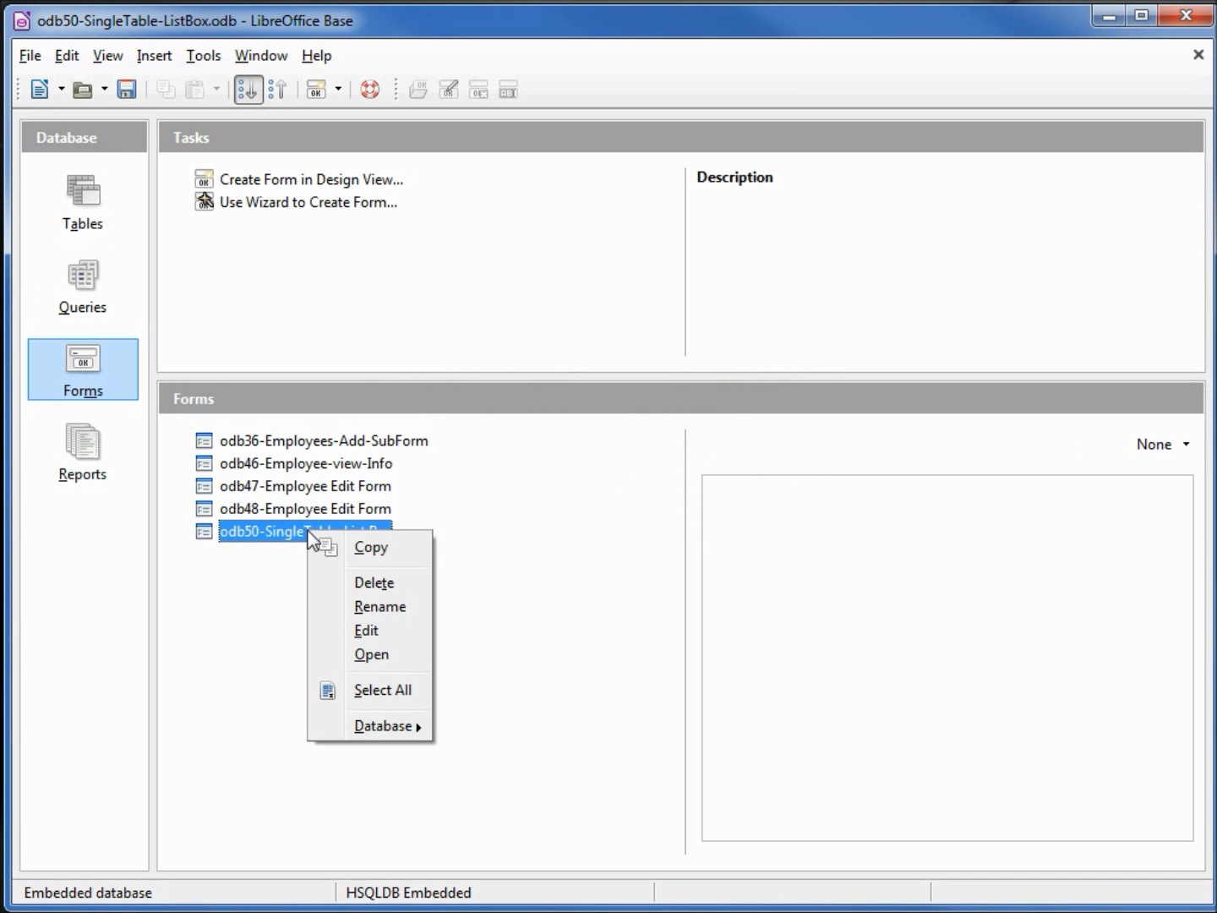
{"action": "left_click", "coordinate": [369, 640]}
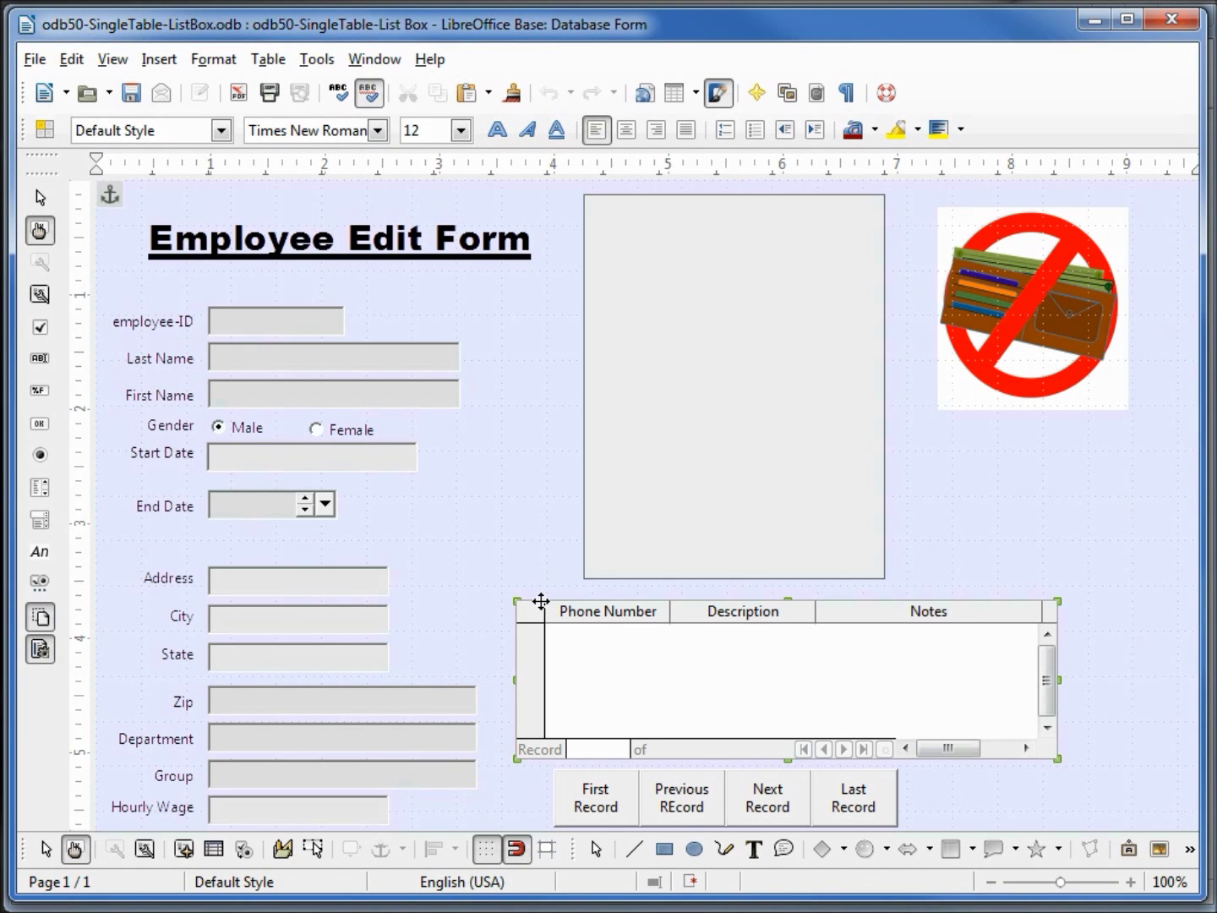
- Delete the phone number grid, the large grey box and the wallet picture
{"action": "left_click", "coordinate": [542, 601]}
{"action": "key", "text": "Delete"}
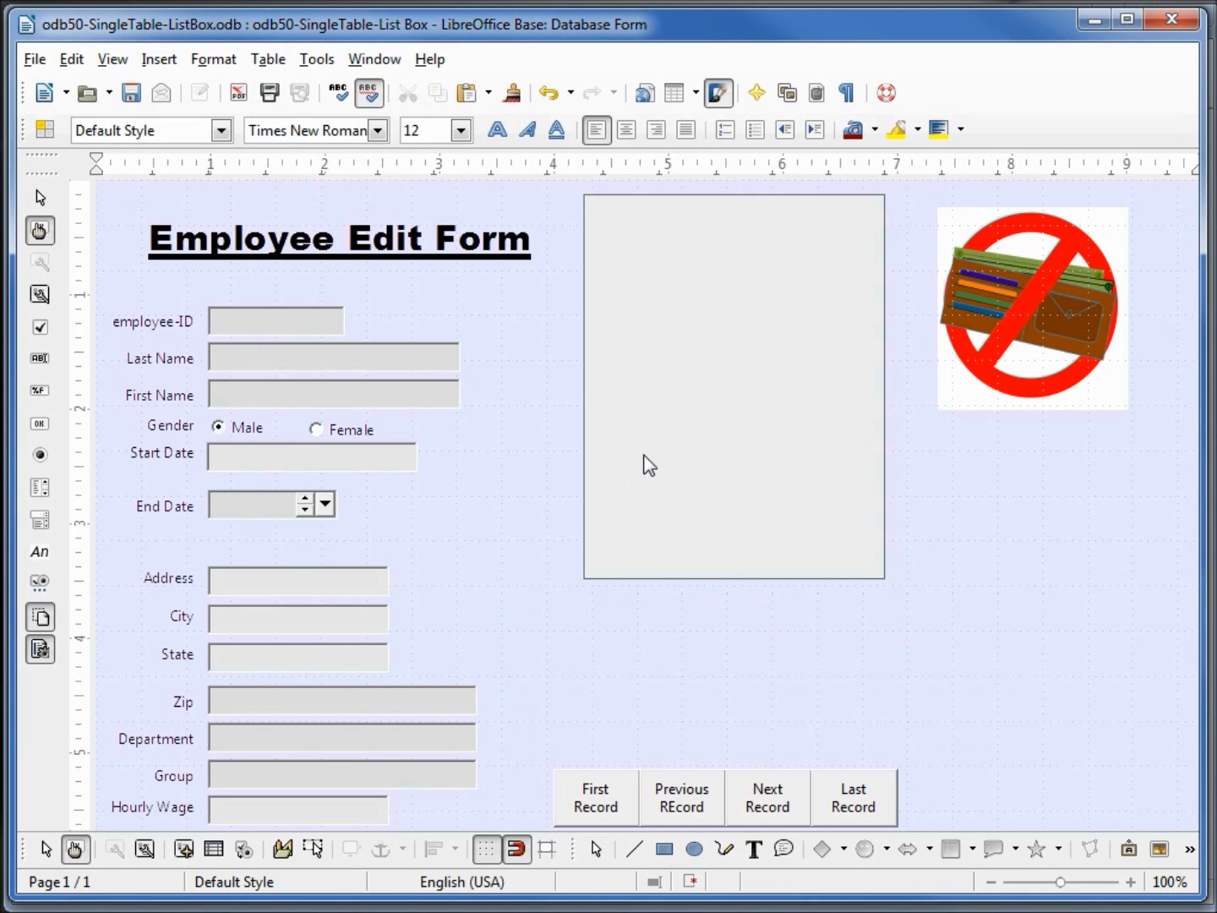
{"action": "left_click", "coordinate": [645, 450]}
{"action": "key", "text": "Delete"}
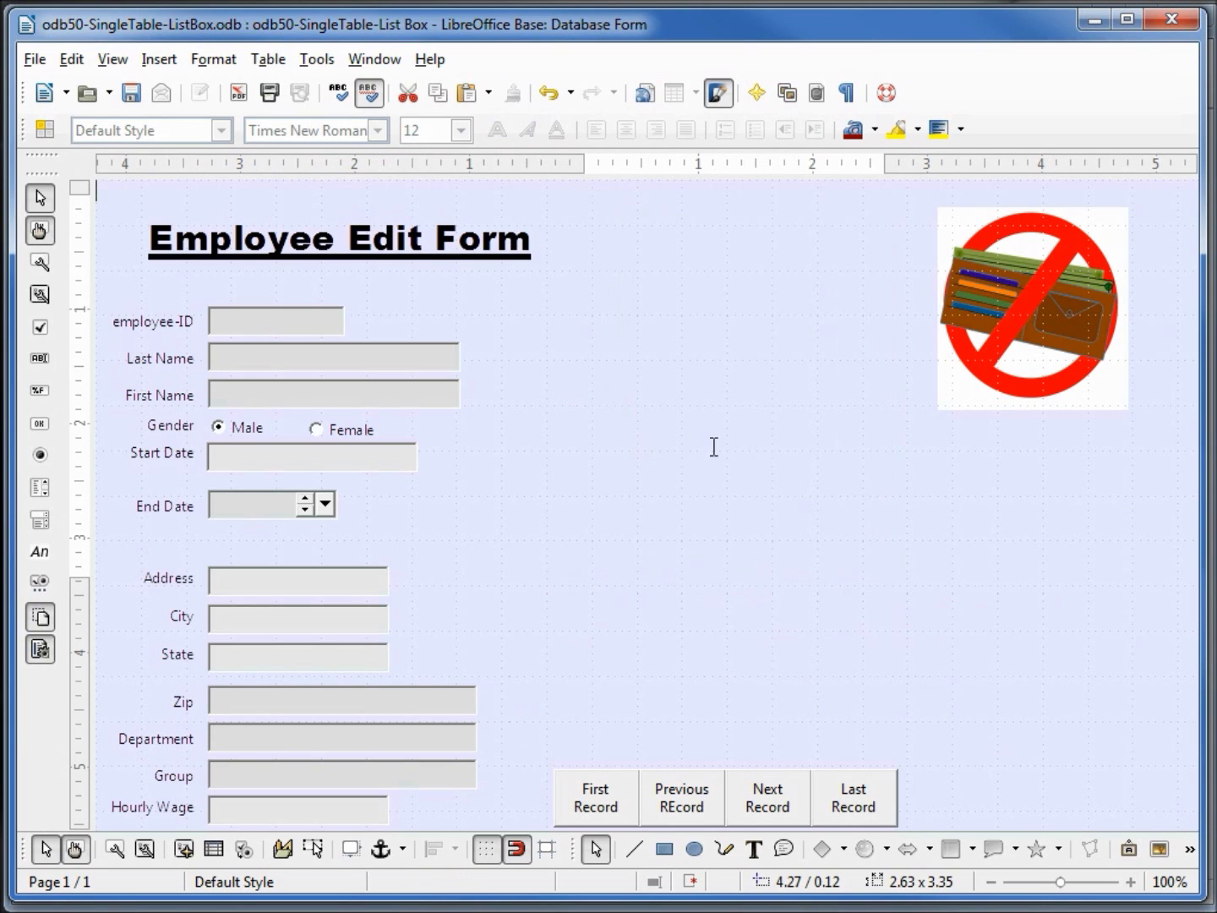
{"action": "left_click", "coordinate": [1033, 354]}
{"action": "key", "text": "Delete"}
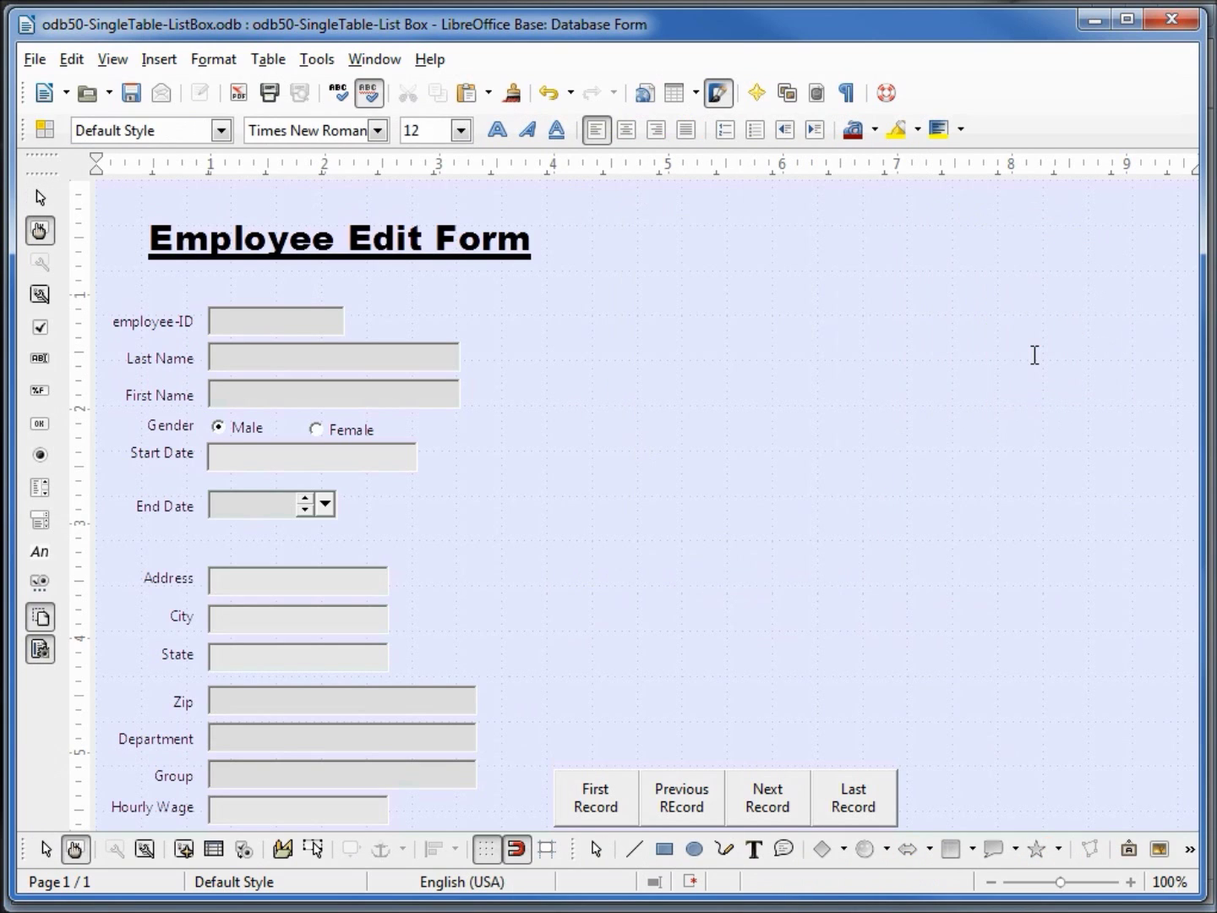
- Select the four navigation buttons together and move them up near the title
{"action": "left_click", "coordinate": [45, 849]}
{"action": "left_click_drag", "start_coordinate": [535, 740], "coordinate": [946, 851]}
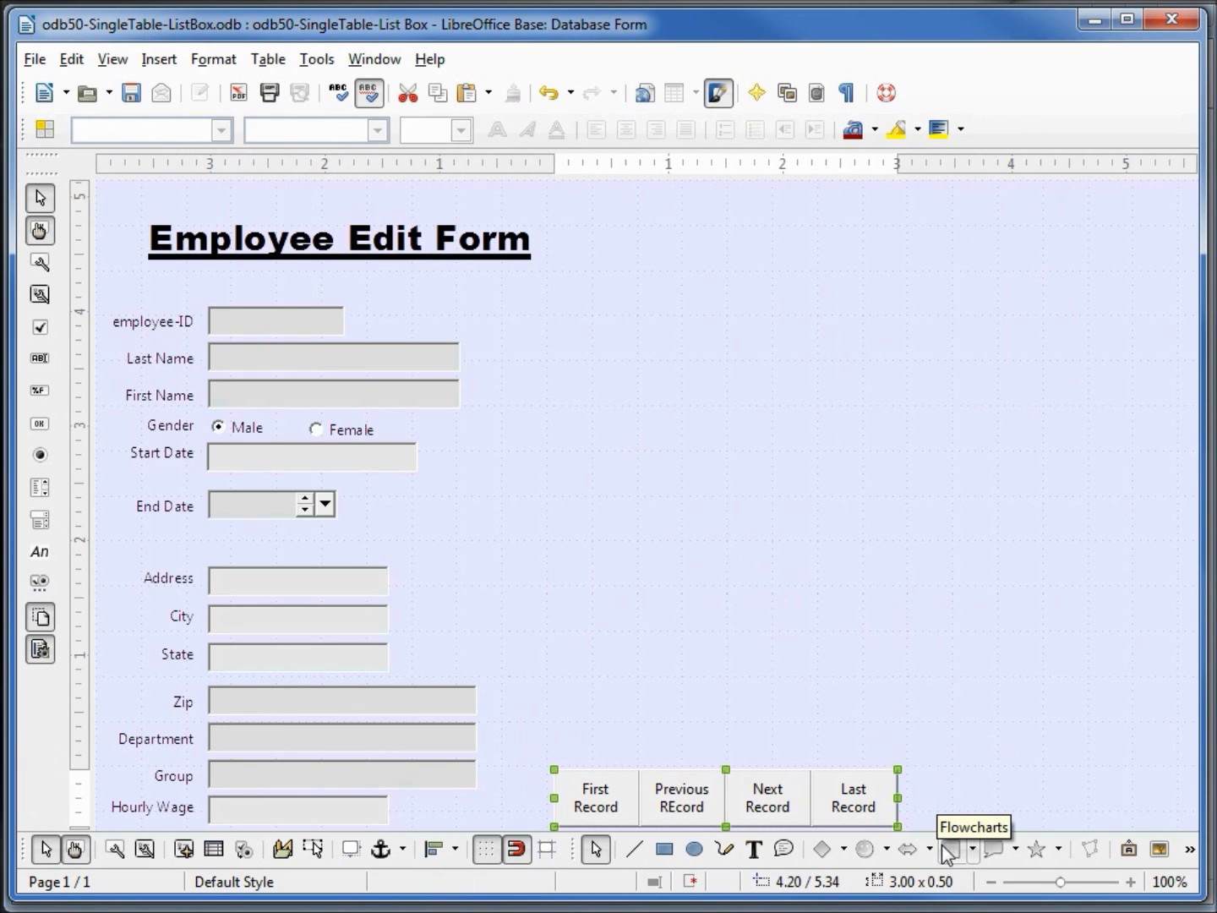
{"action": "key", "text": "Up"}
{"action": "key", "text": "Up"}
{"action": "key", "text": "Up"}
{"action": "key", "text": "Up"}
{"action": "key", "text": "Up"}
{"action": "key", "text": "Up"}
{"action": "key", "text": "Up"}
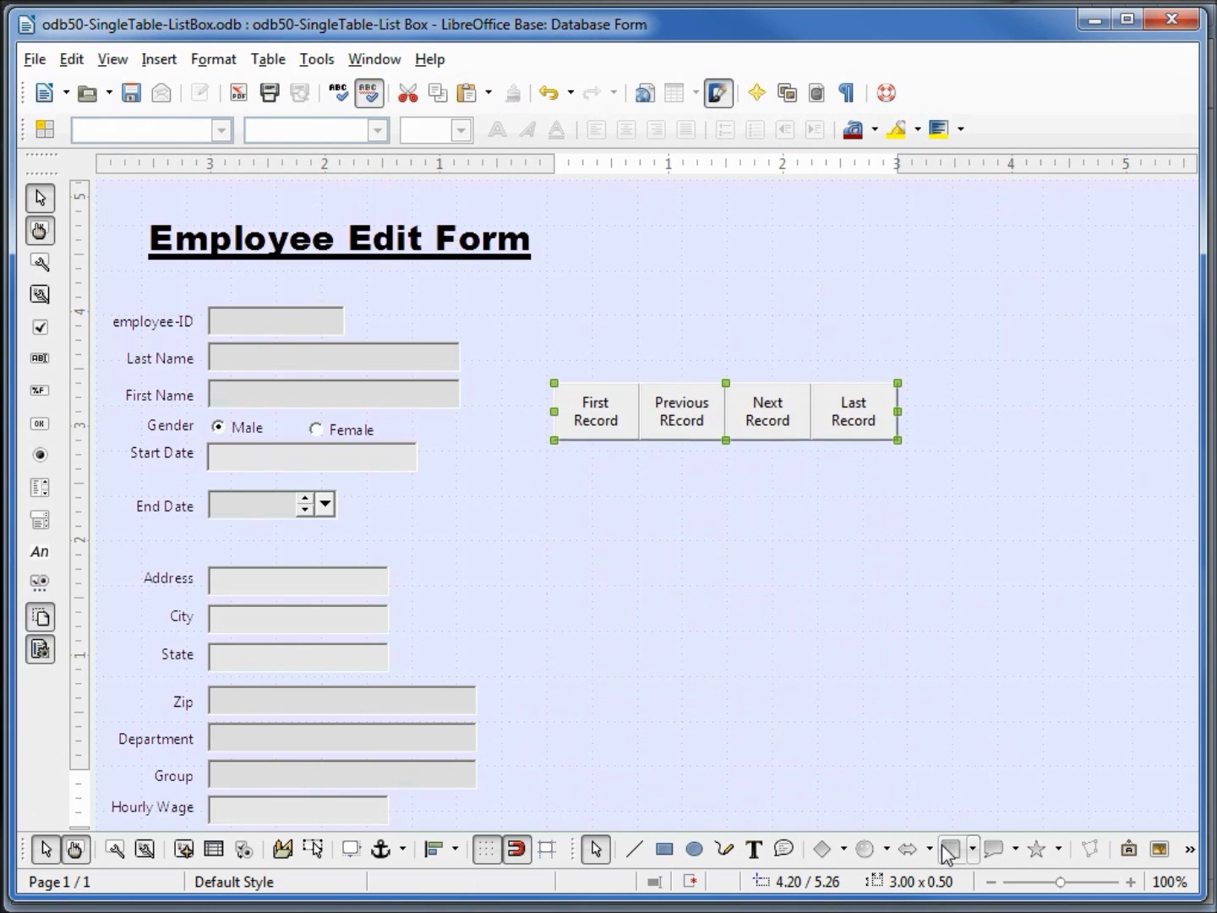
{"action": "key", "text": "Up"}
{"action": "key", "text": "Up"}
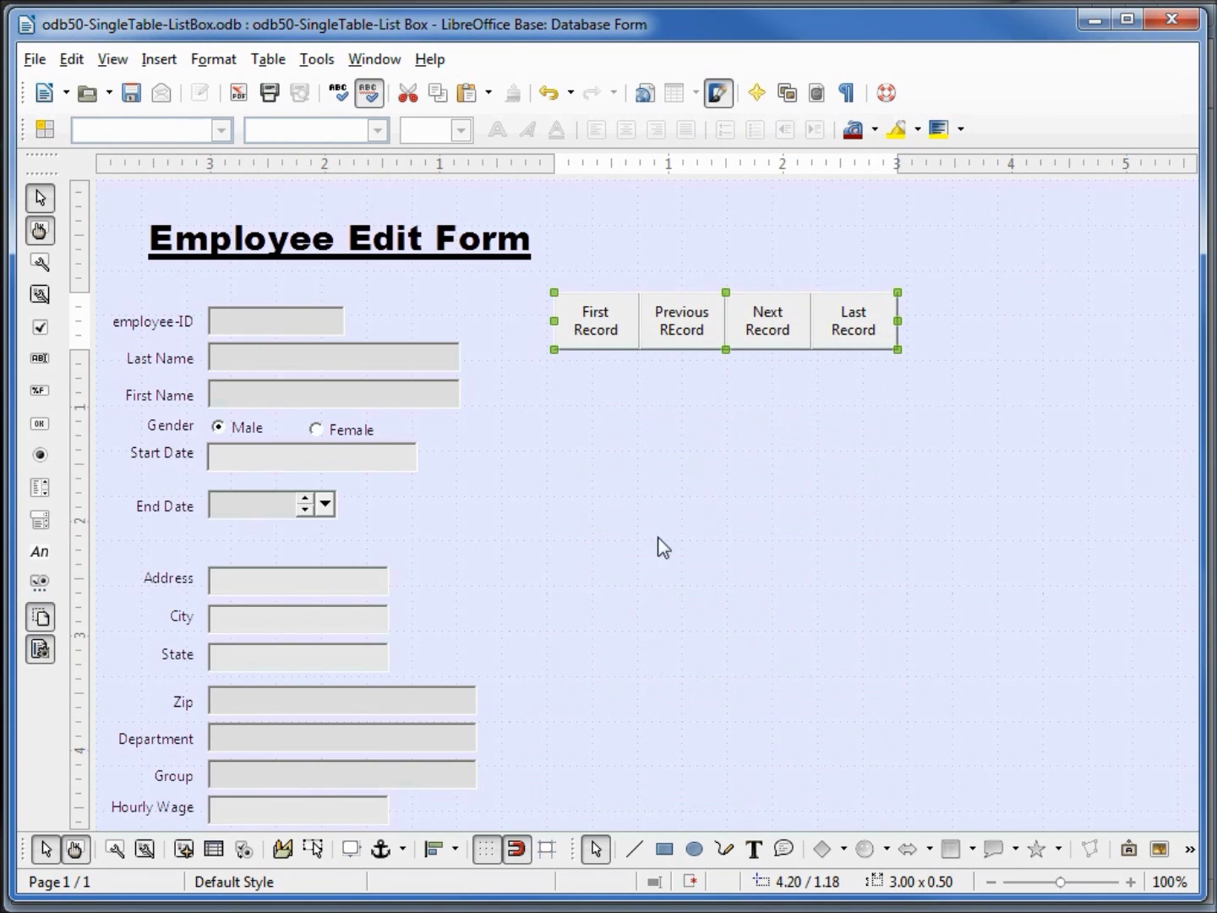
- Preview the form with live data, then open MainForm's properties from the Form Navigator
{"action": "left_click", "coordinate": [76, 850]}
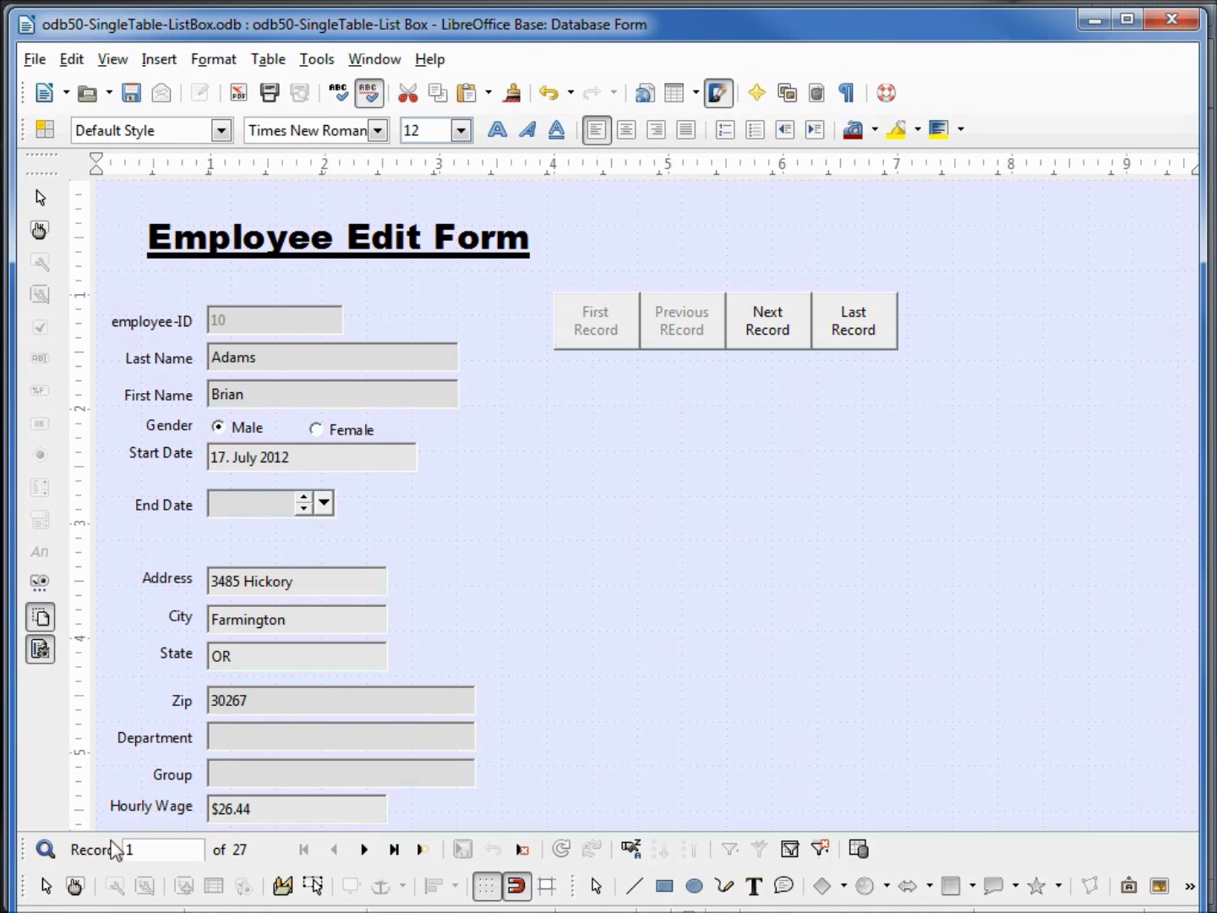
{"action": "left_click", "coordinate": [75, 886]}
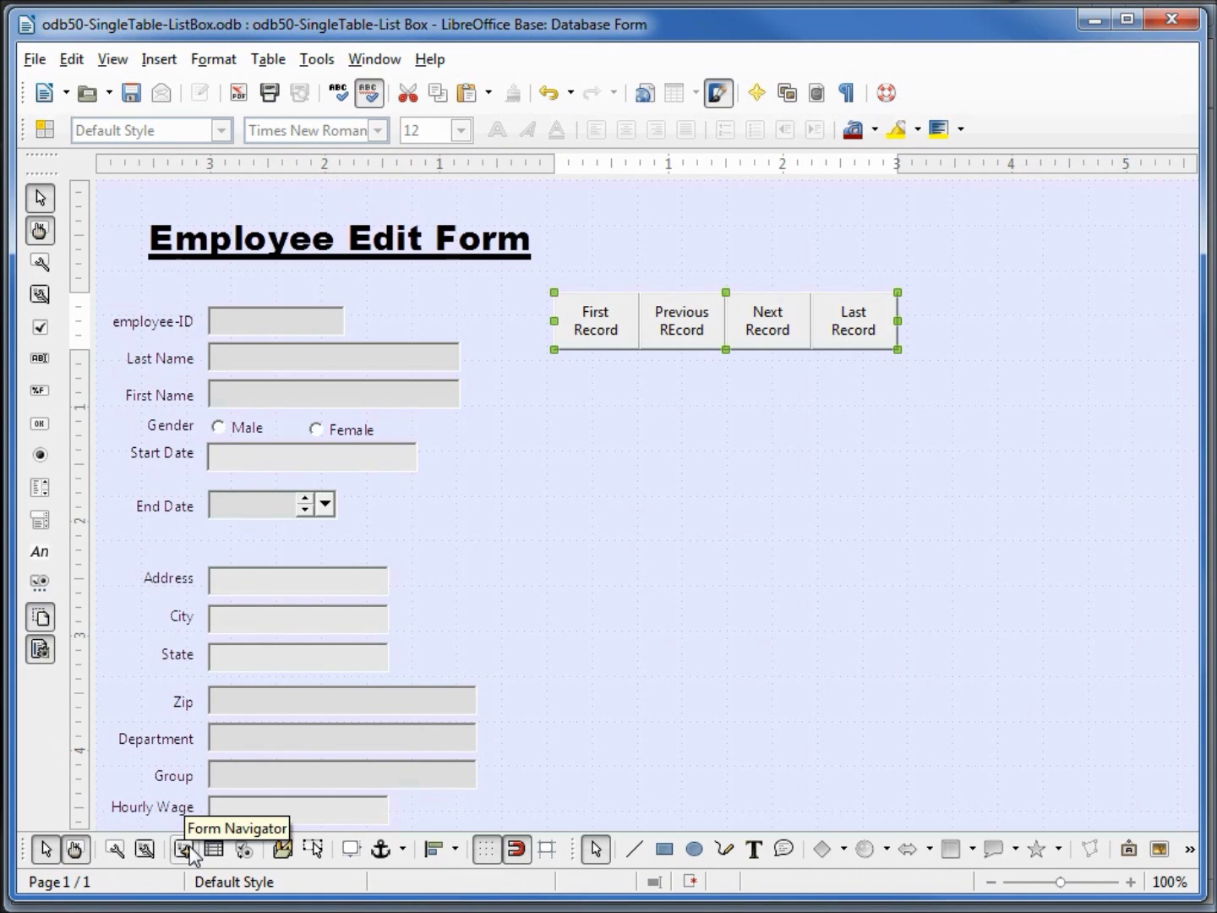
{"action": "left_click", "coordinate": [187, 850]}
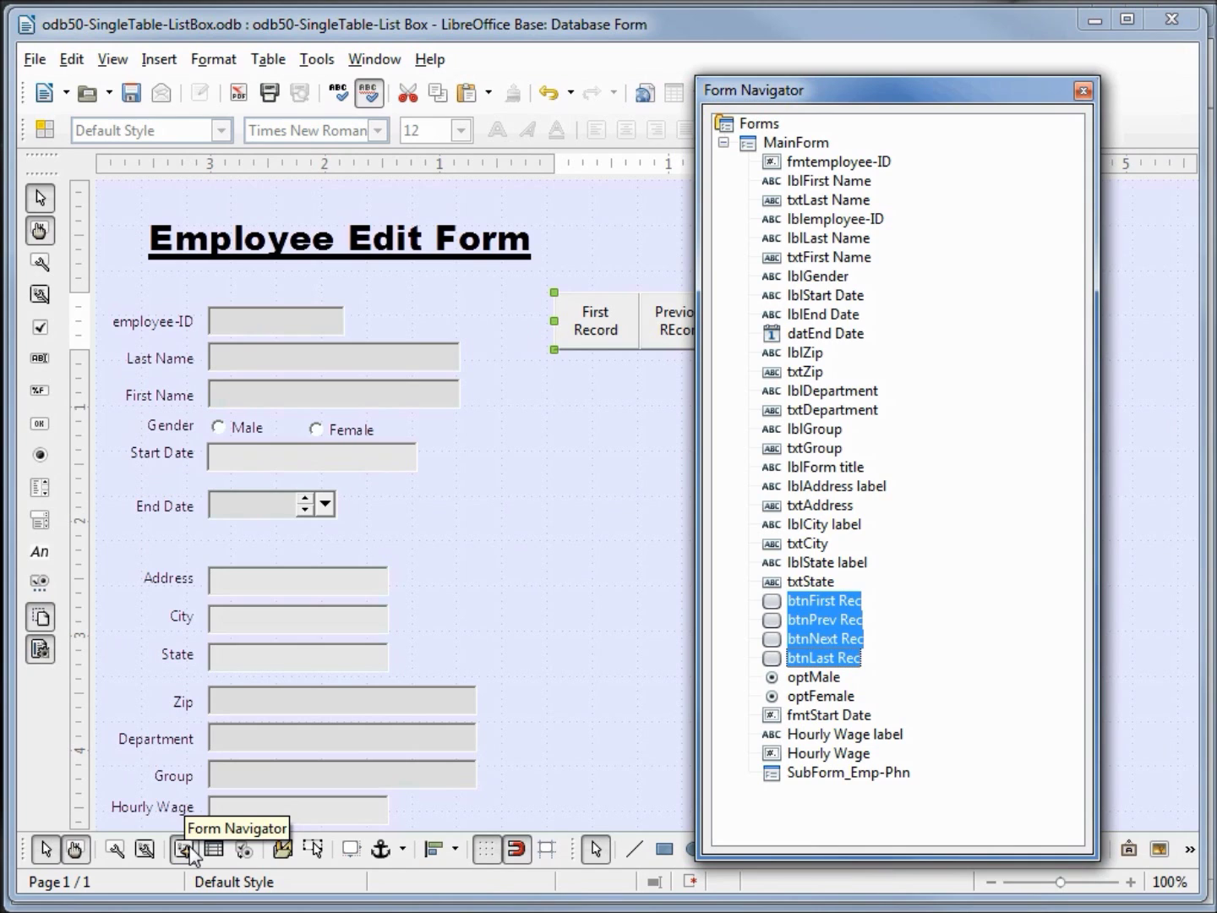
{"action": "right_click", "coordinate": [782, 144]}
{"action": "right_click", "coordinate": [800, 143]}
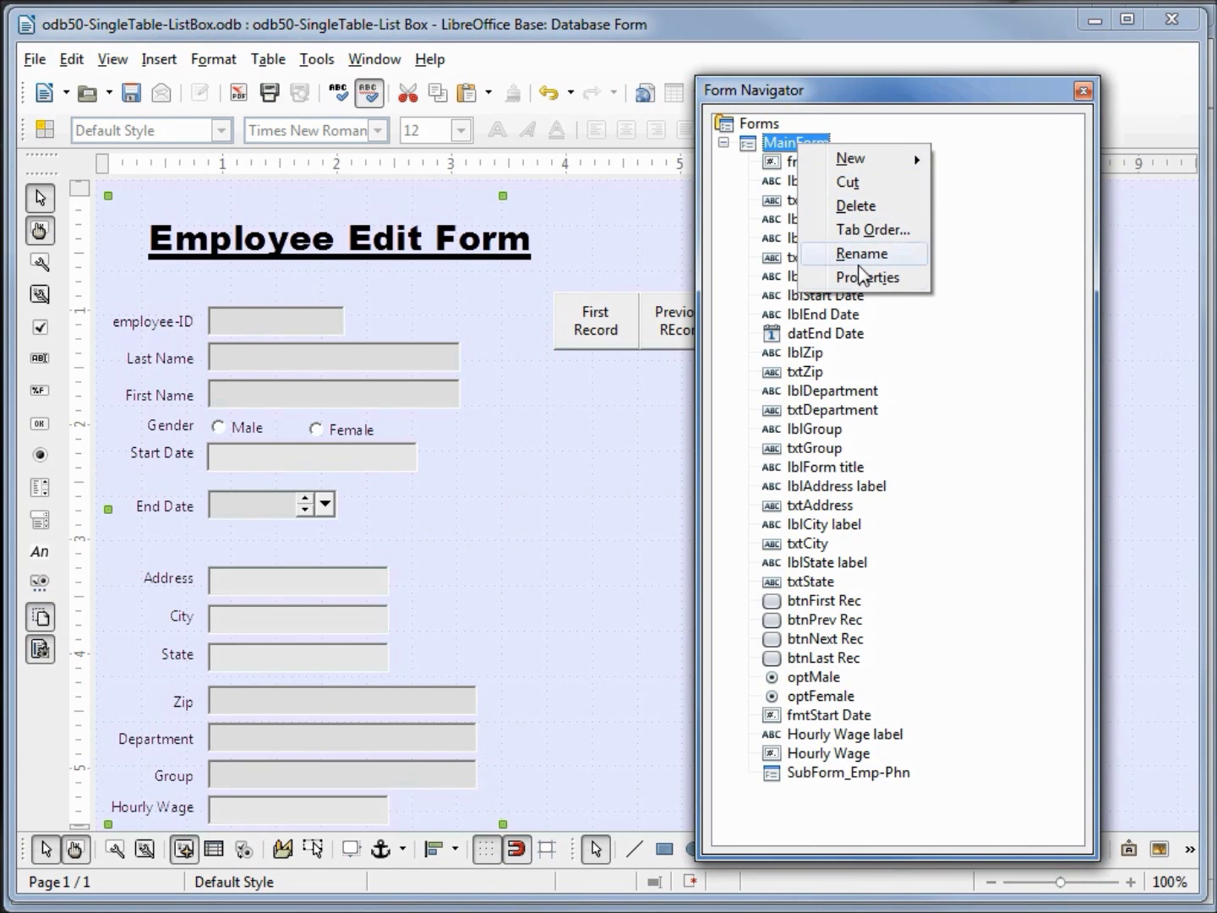
{"action": "left_click", "coordinate": [866, 279]}
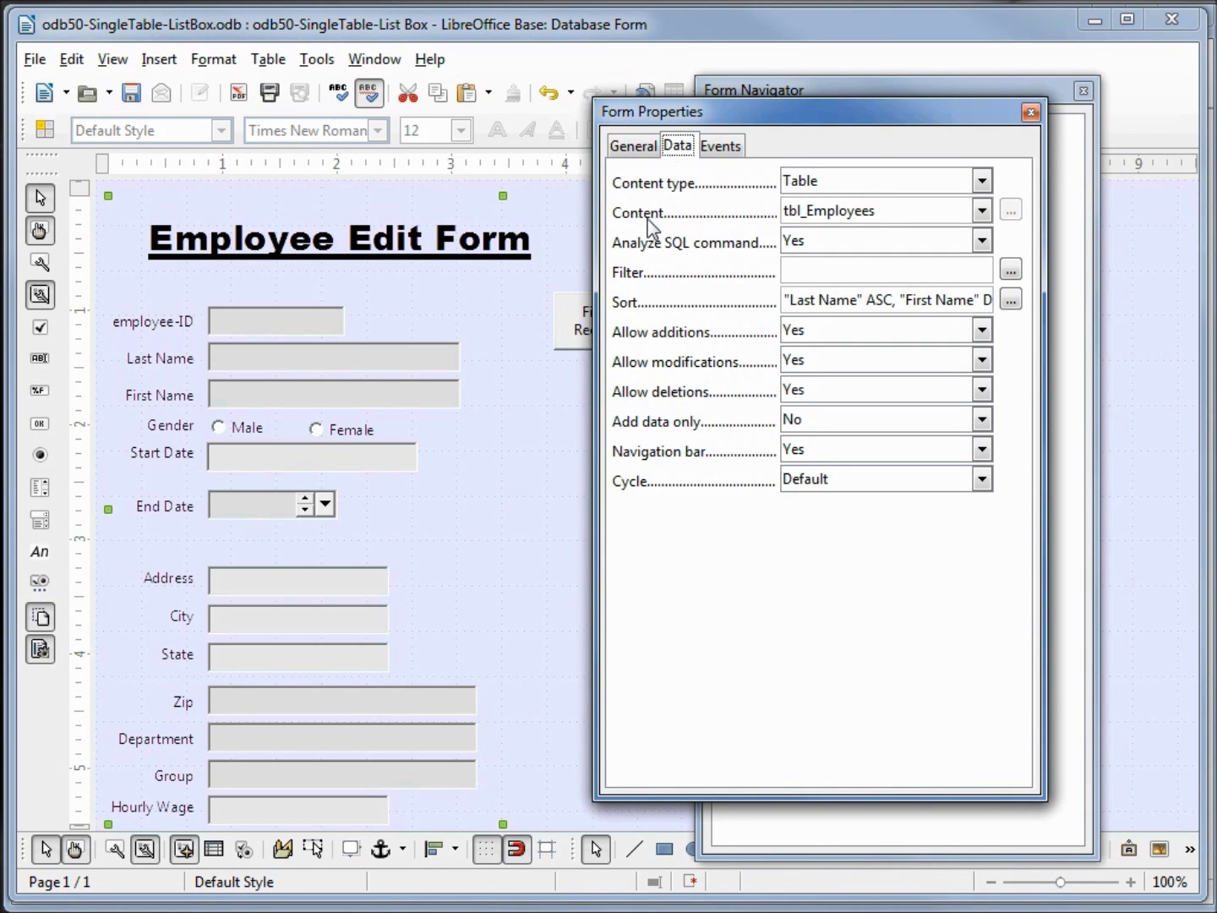
- Set the form's Content to tbl_Employees-Original and close the properties and navigator
{"action": "left_click", "coordinate": [982, 213]}
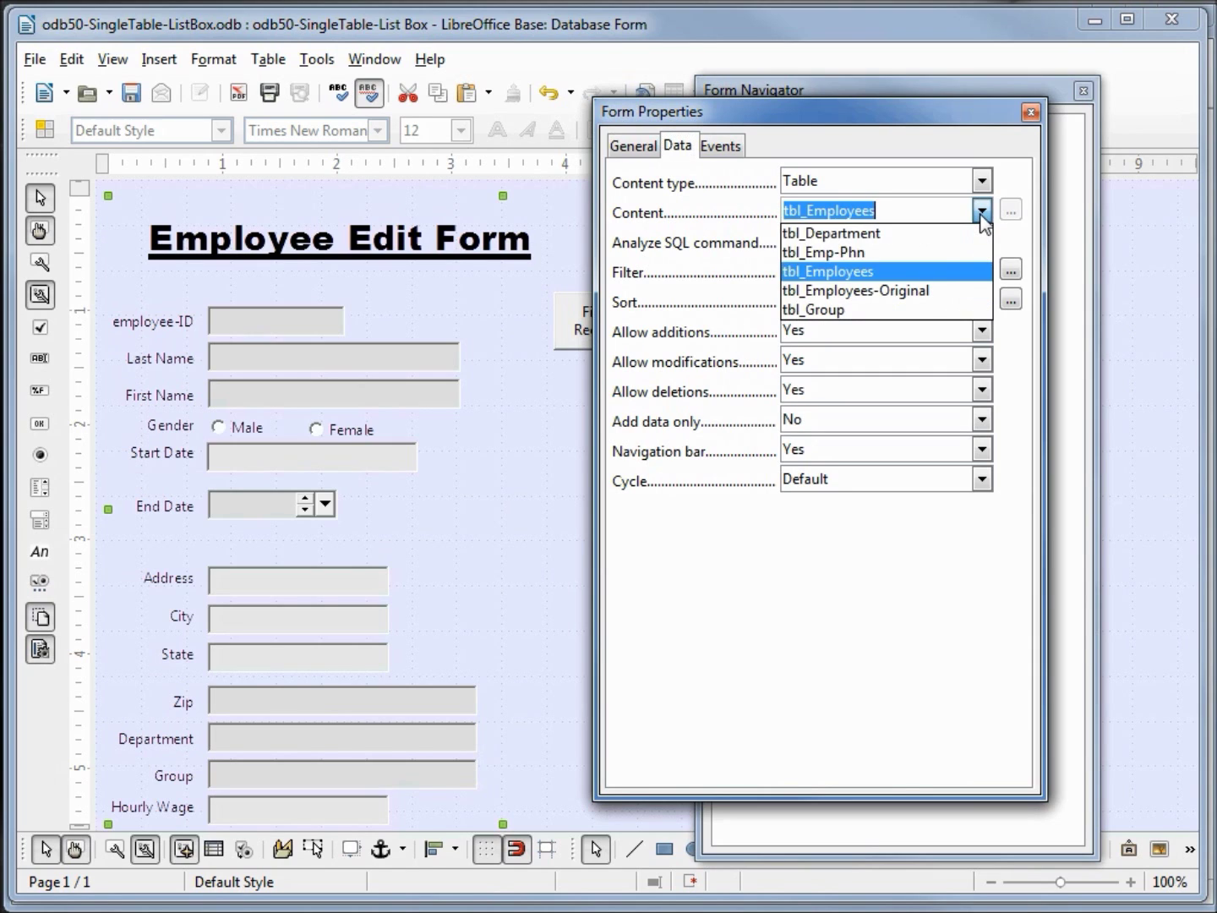
{"action": "left_click", "coordinate": [916, 293]}
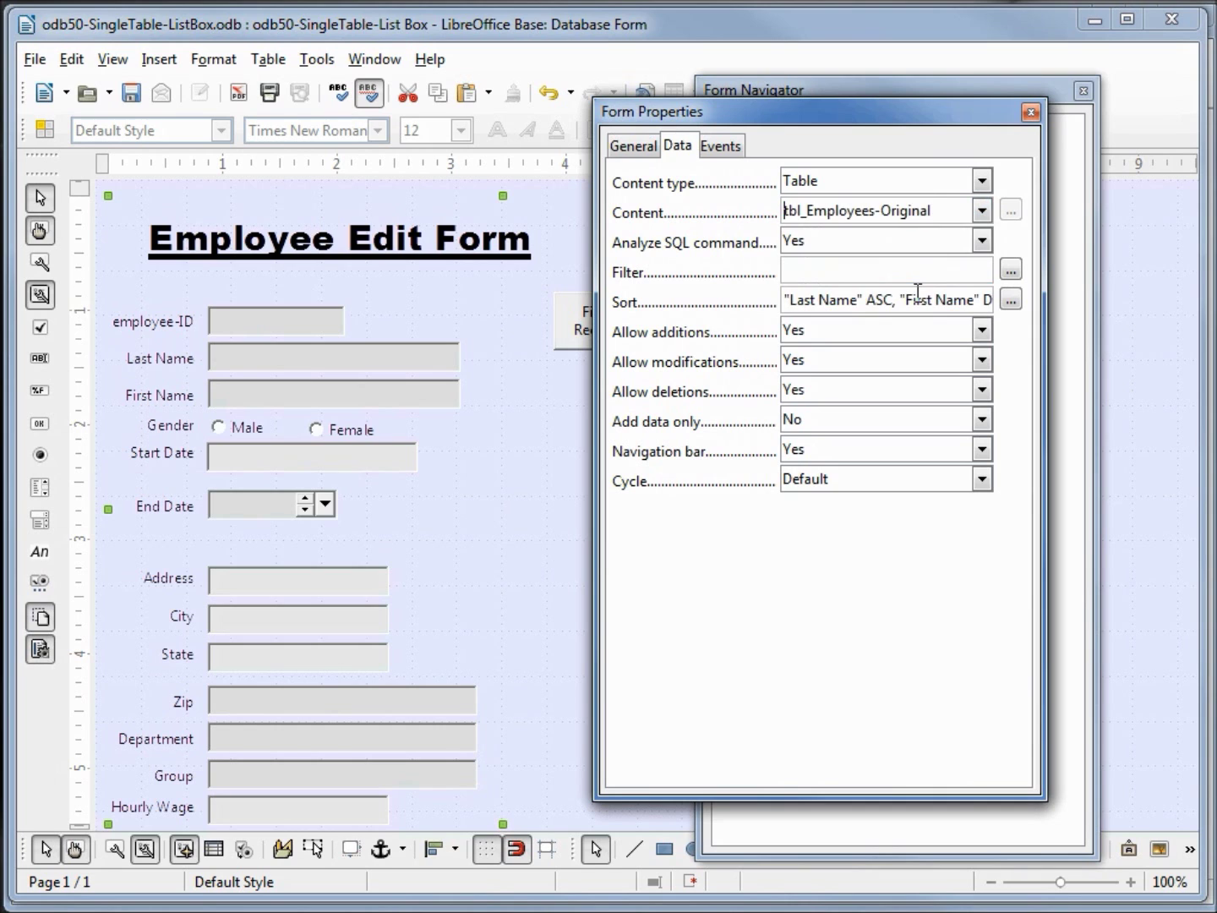
{"action": "left_click", "coordinate": [1031, 113]}
{"action": "left_click", "coordinate": [1083, 92]}
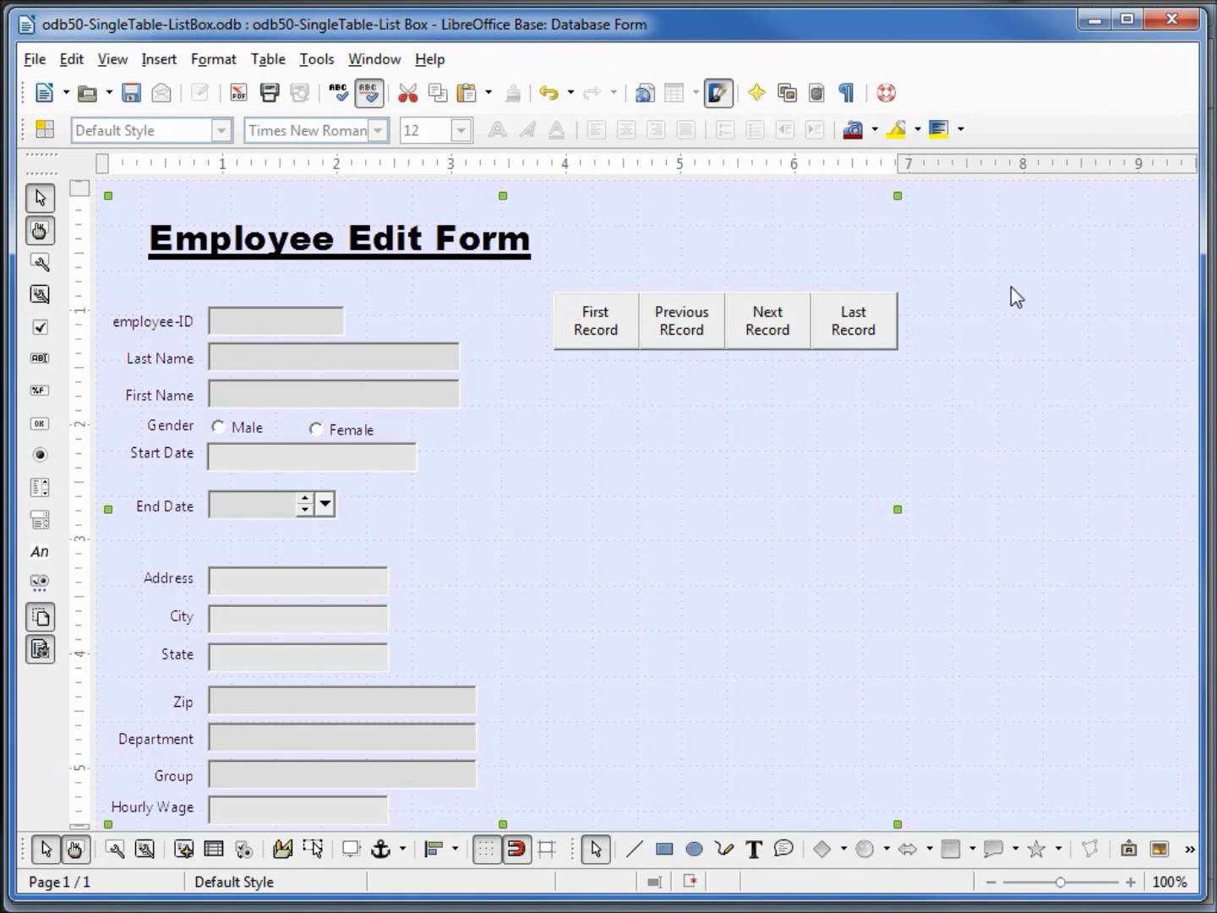
- Check the live records, return to design mode, and switch the control wizards on
{"action": "left_click", "coordinate": [75, 850]}
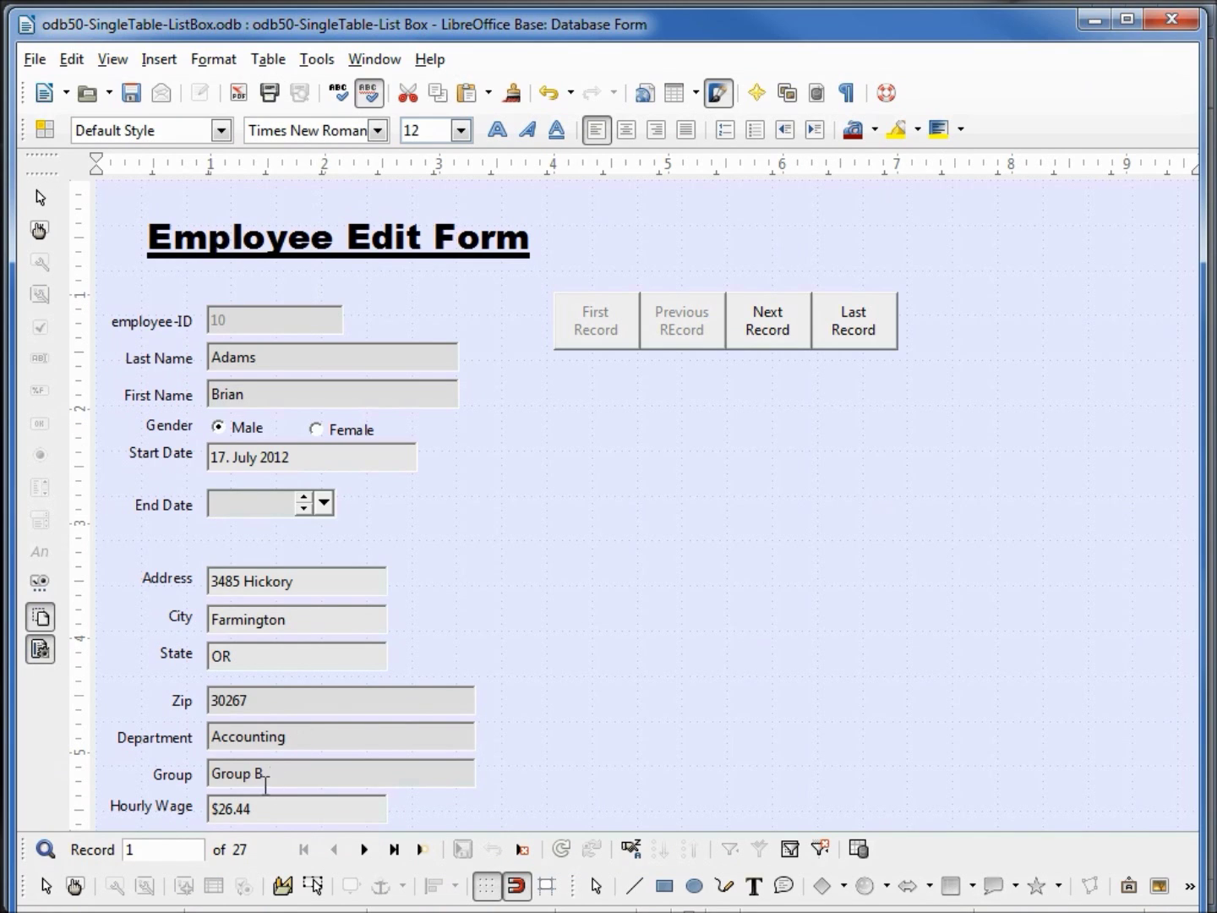
{"action": "left_click", "coordinate": [75, 886]}
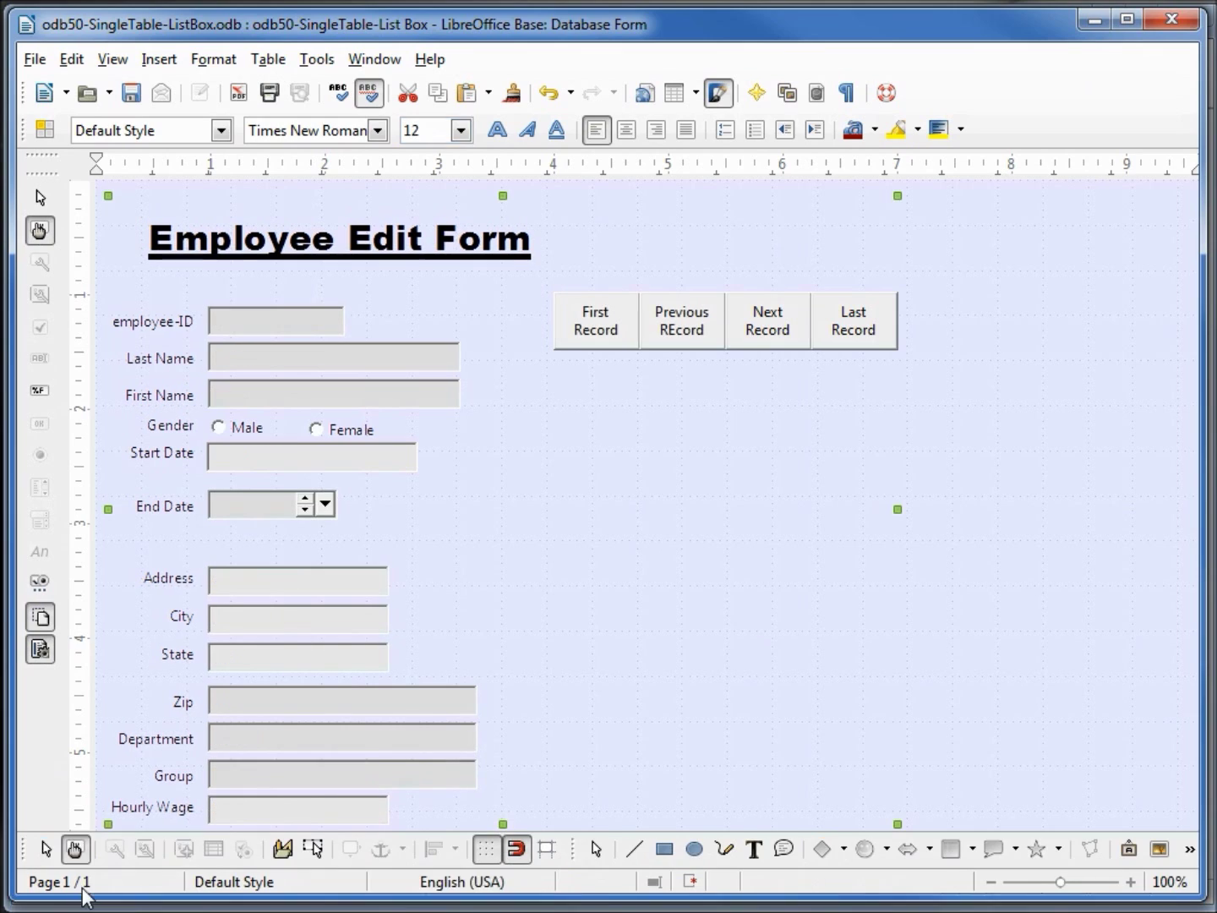
{"action": "left_click", "coordinate": [39, 653]}
{"action": "left_click", "coordinate": [40, 650]}
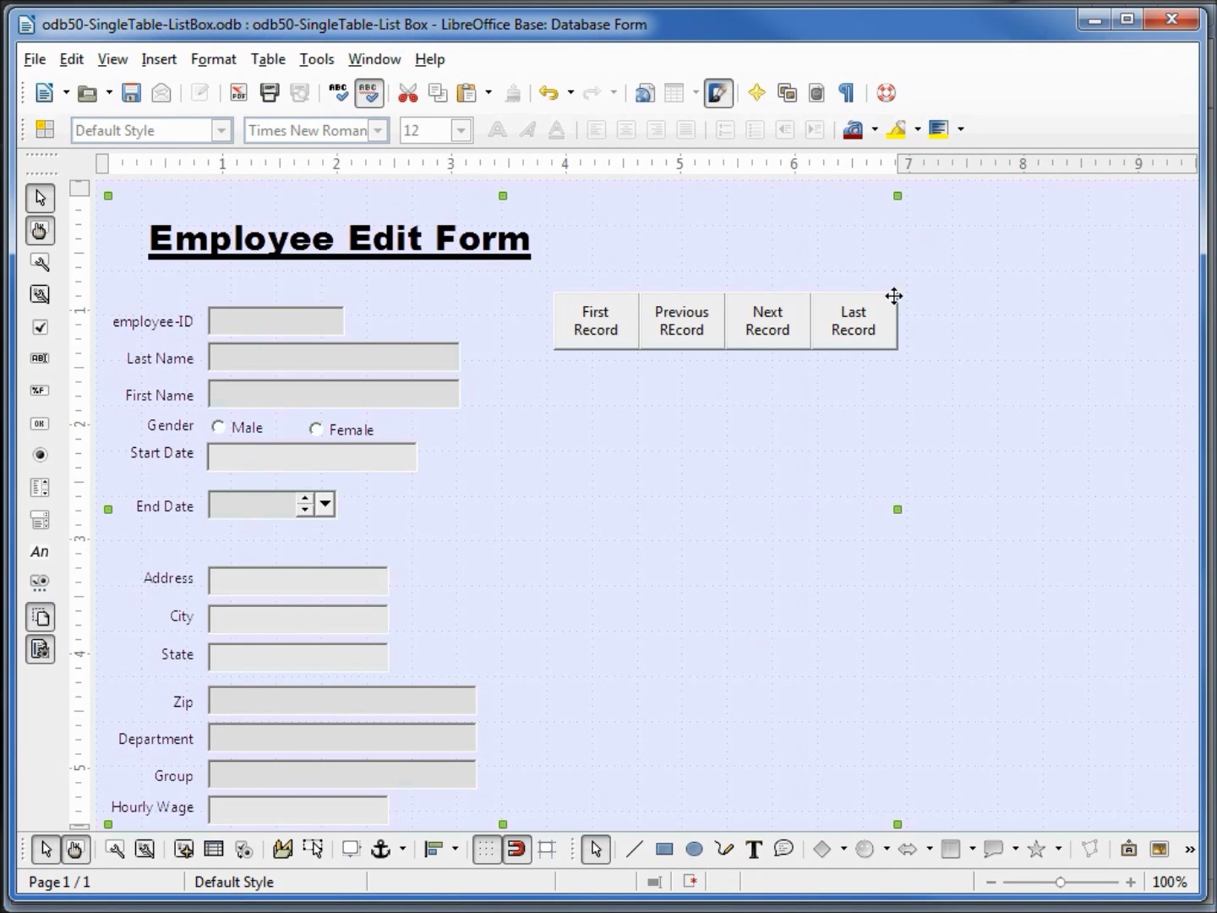
{"action": "left_click", "coordinate": [961, 525]}
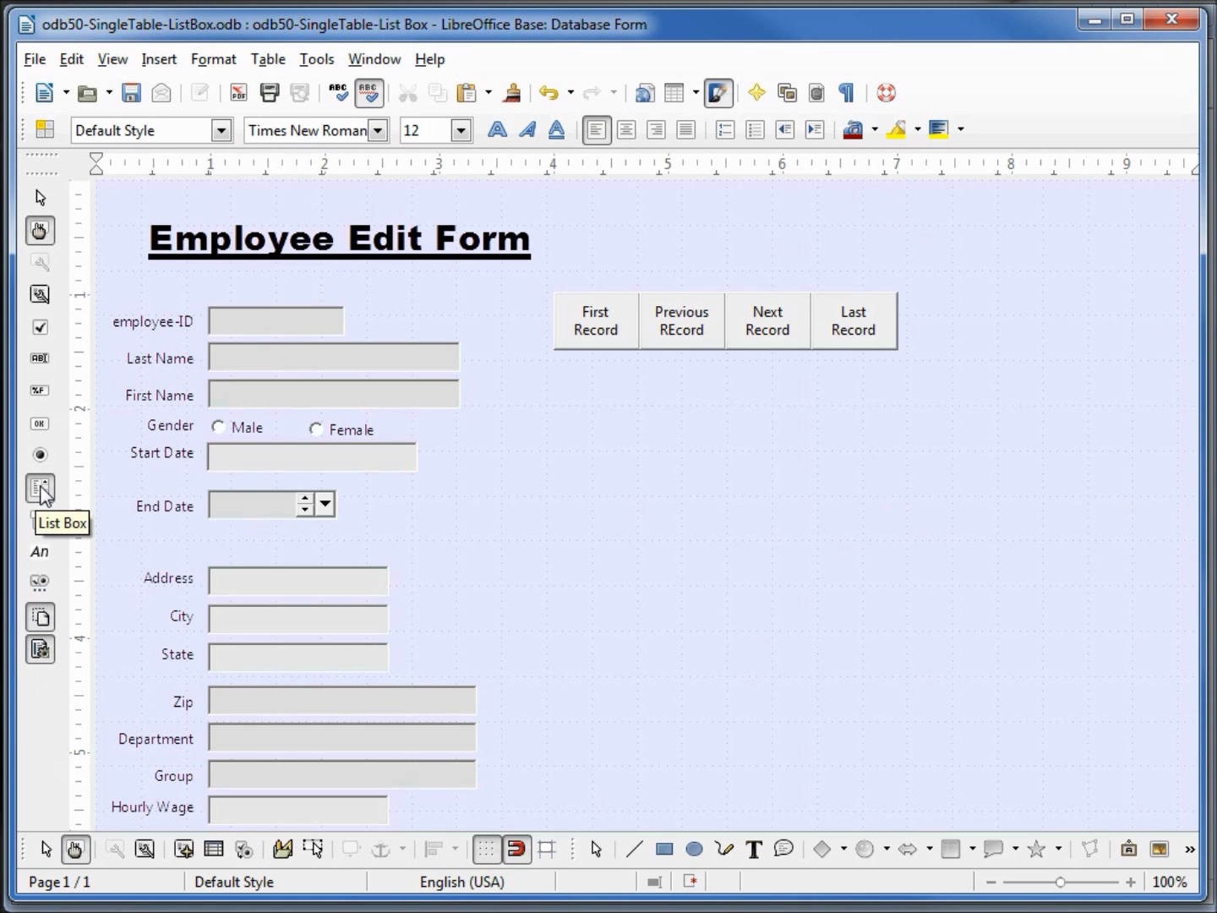
- Draw a list box beside the Department field and pick tbl_Employees-Original as its source table
{"action": "left_click", "coordinate": [42, 491]}
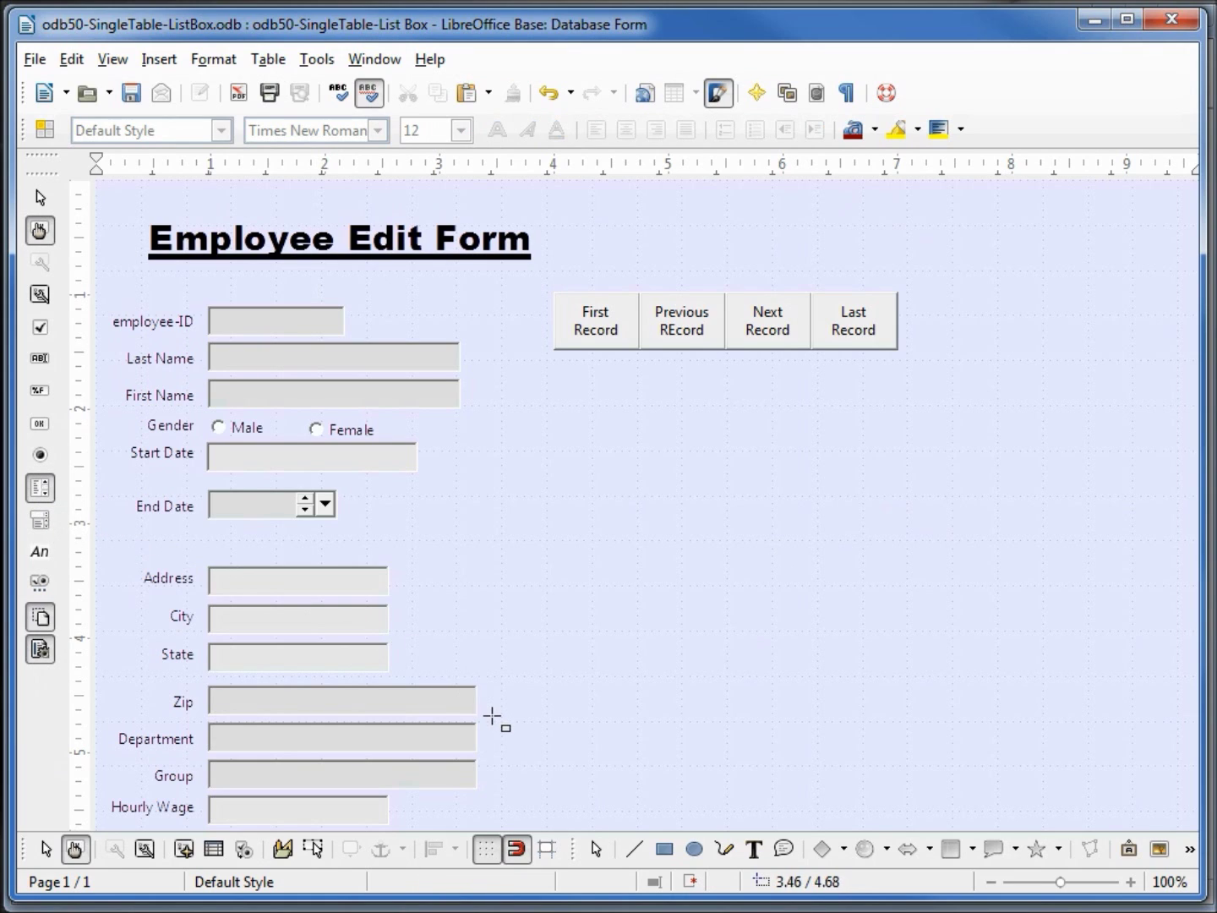
{"action": "mouse_move", "coordinate": [495, 726]}
{"action": "left_mouse_down"}
{"action": "mouse_move", "coordinate": [499, 755]}
{"action": "mouse_move", "coordinate": [810, 754]}
{"action": "left_mouse_up"}
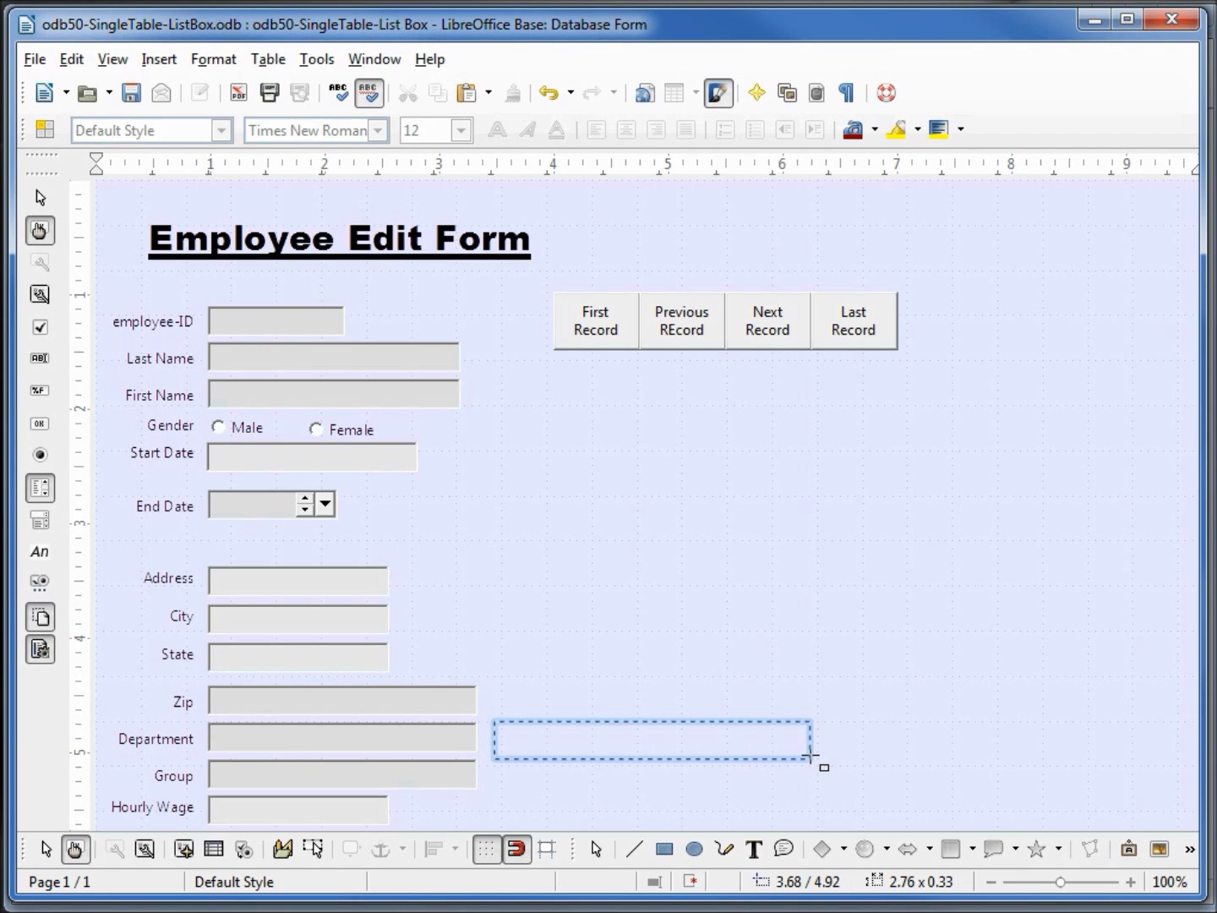
{"action": "left_click_drag", "start_coordinate": [810, 754], "coordinate": [810, 756]}
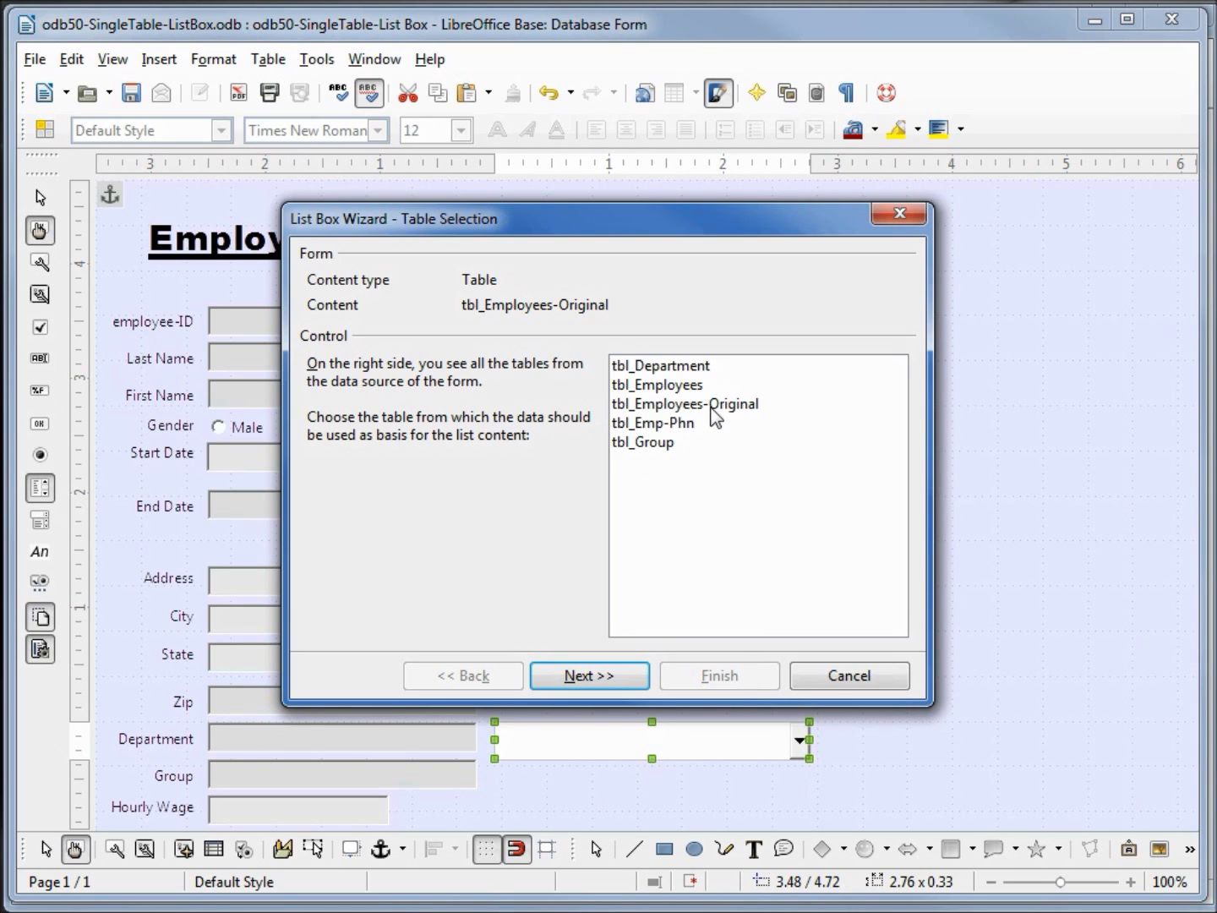
{"action": "left_click", "coordinate": [713, 406]}
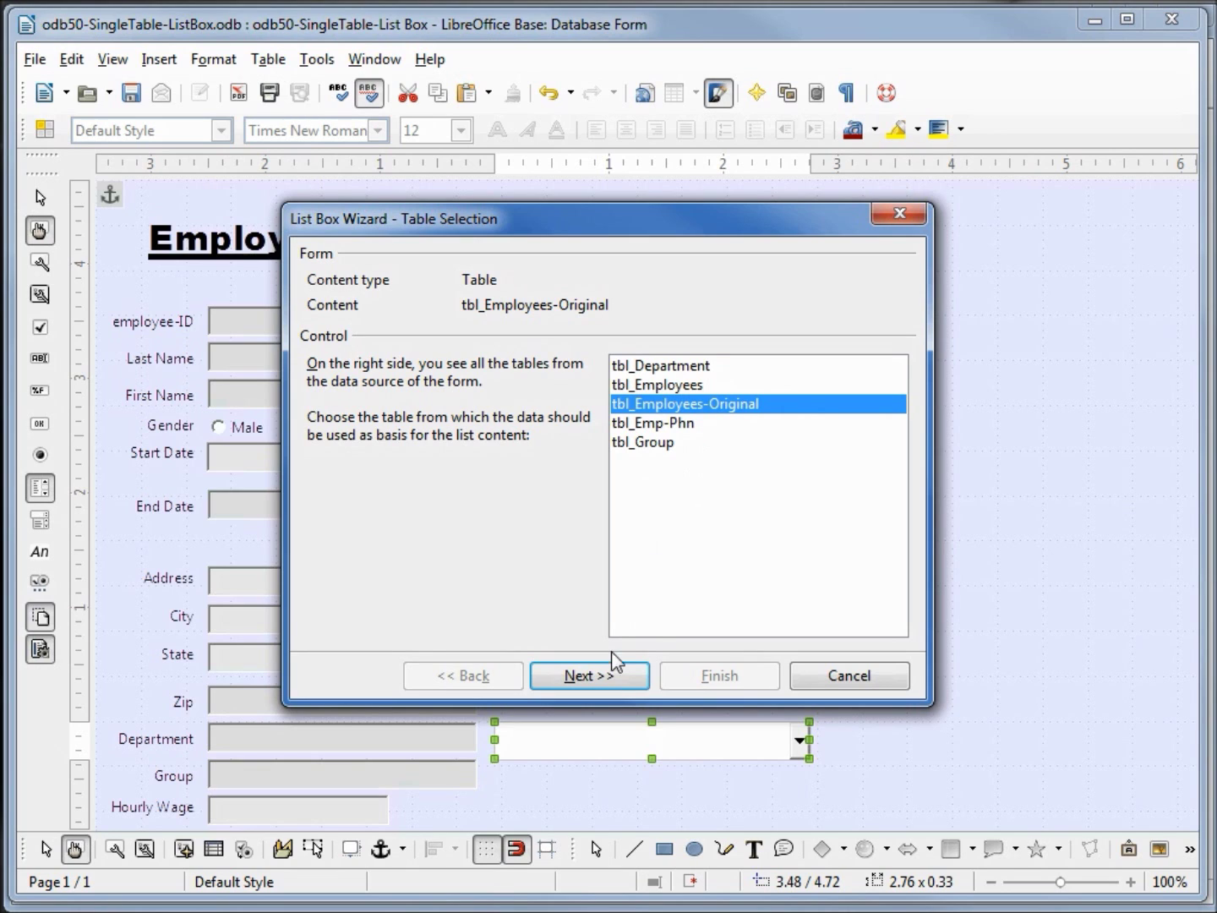
- Show Department in the list, link it to the form's Department field, and test it live
{"action": "left_click", "coordinate": [614, 678]}
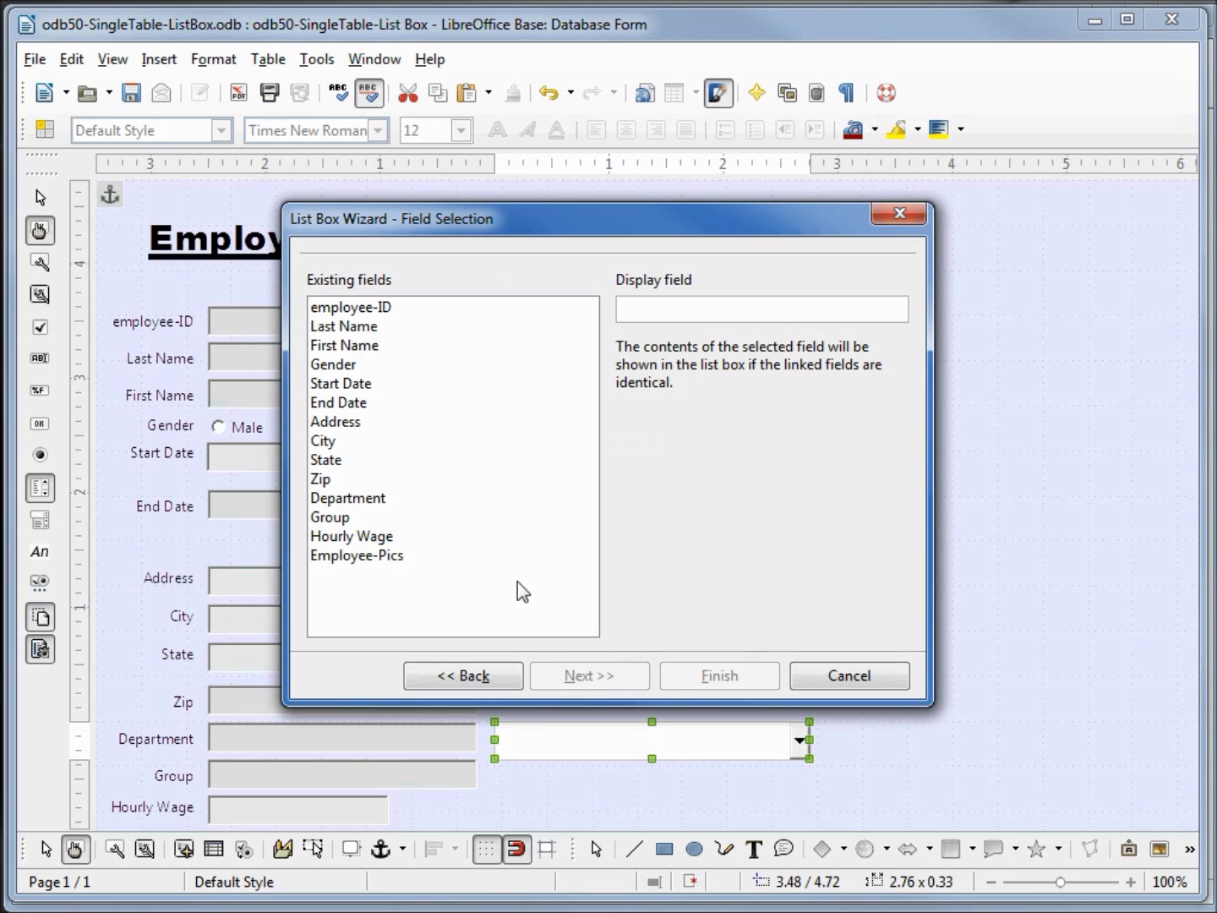
{"action": "left_click", "coordinate": [363, 499]}
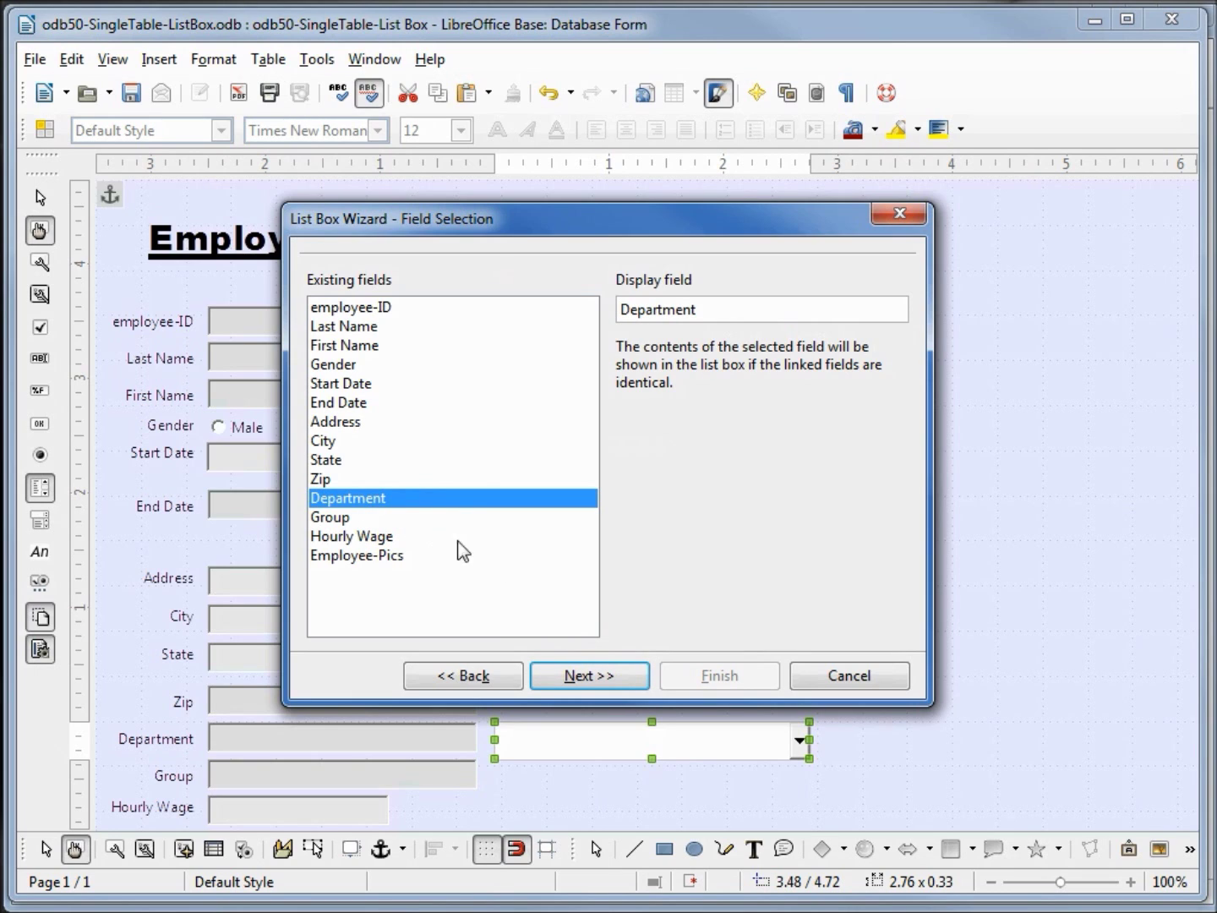
{"action": "left_click", "coordinate": [579, 683]}
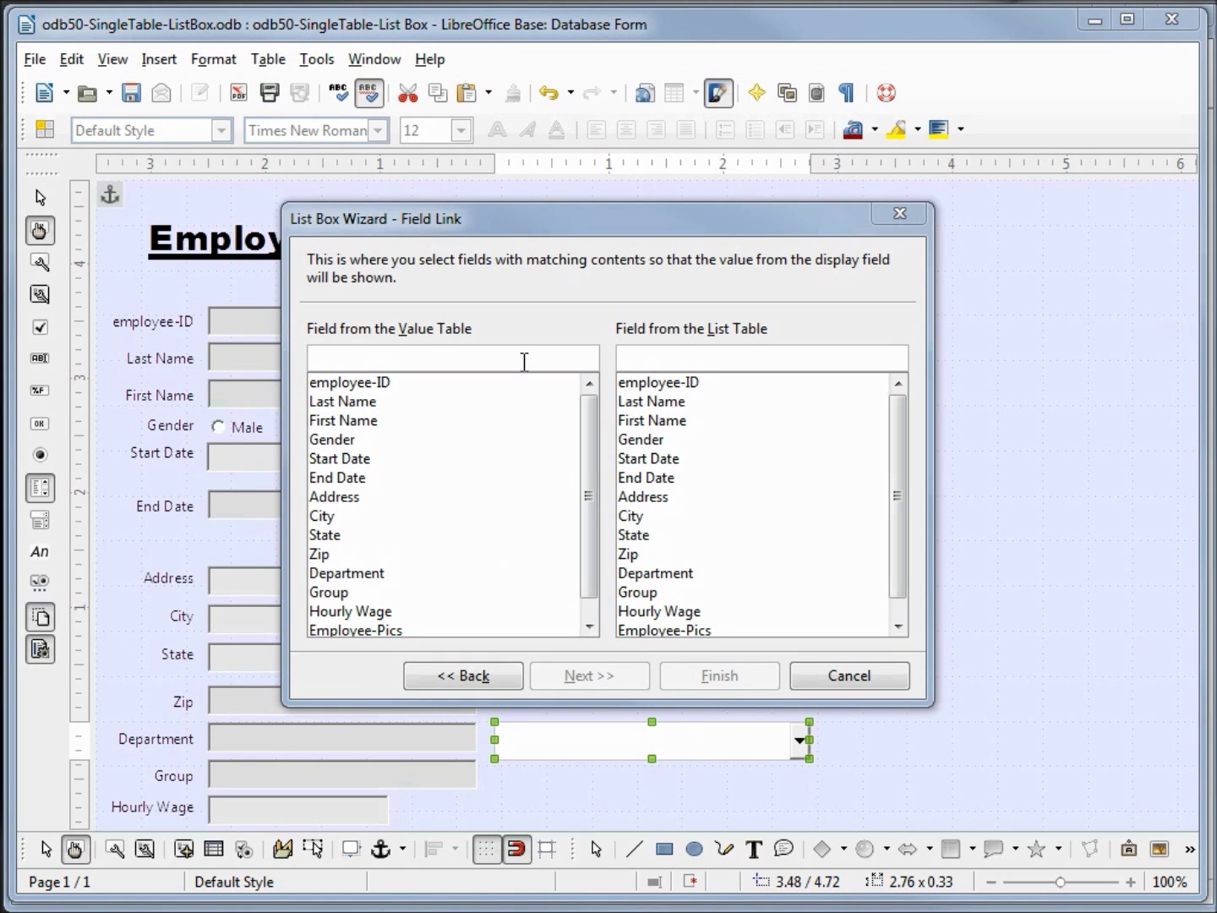
{"action": "left_click", "coordinate": [344, 576]}
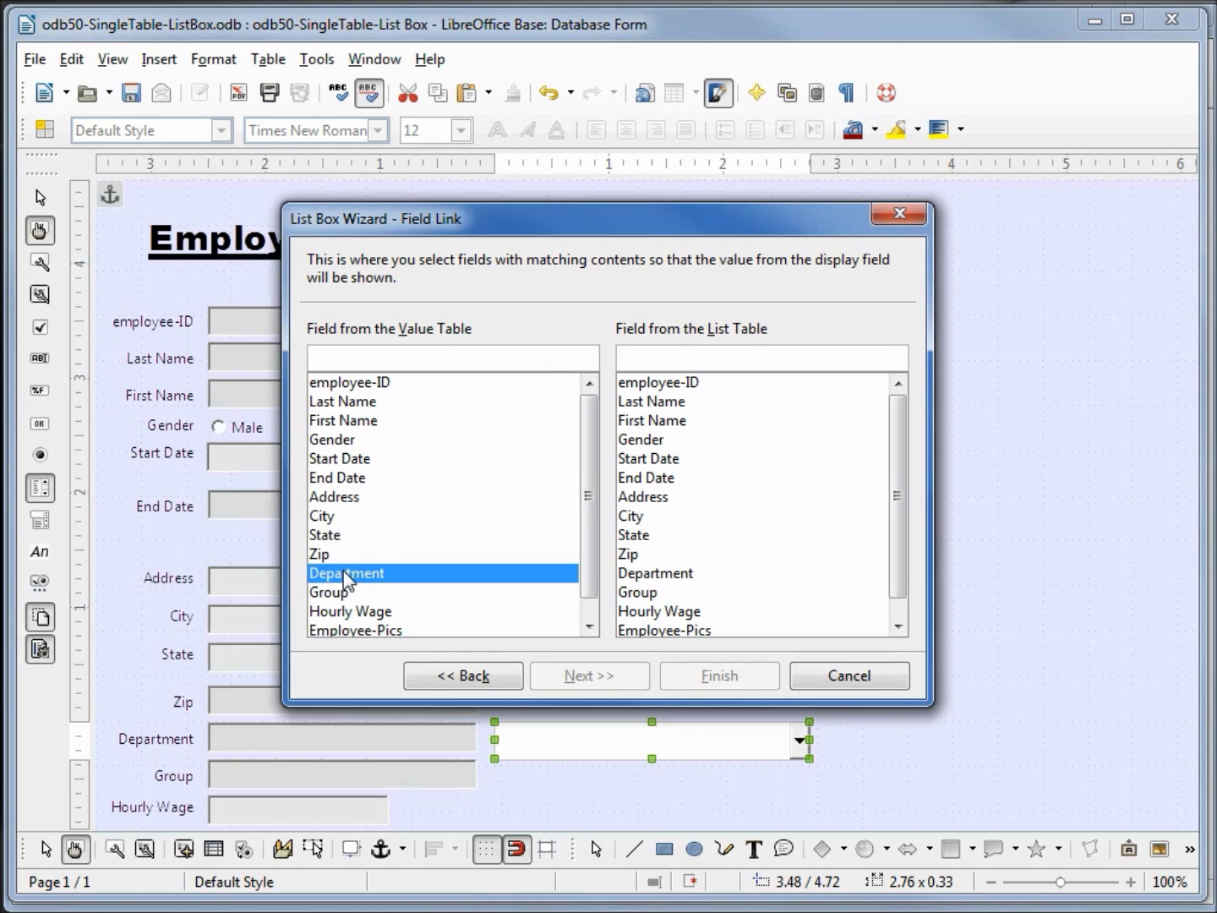
{"action": "left_click", "coordinate": [666, 578]}
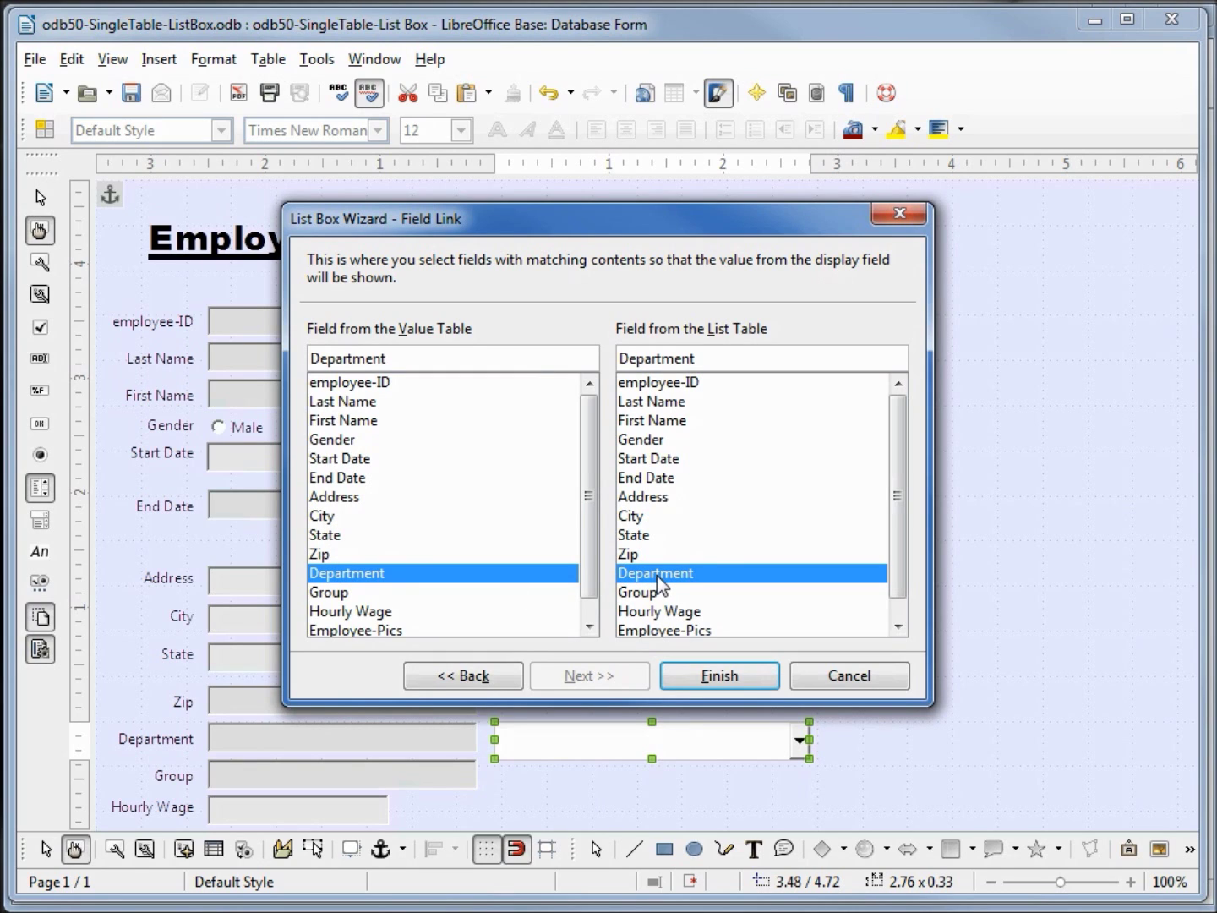
{"action": "left_click", "coordinate": [719, 675]}
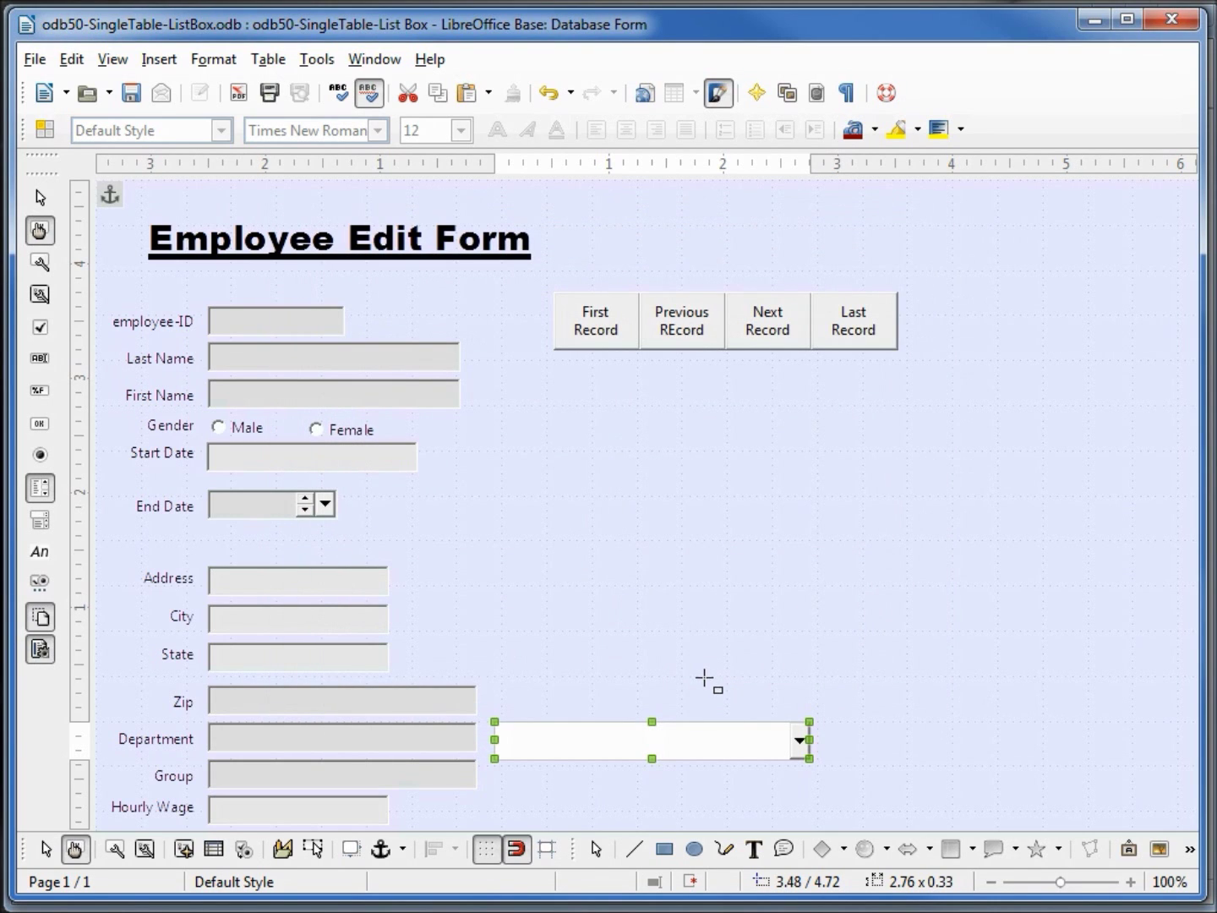
{"action": "left_click", "coordinate": [76, 849]}
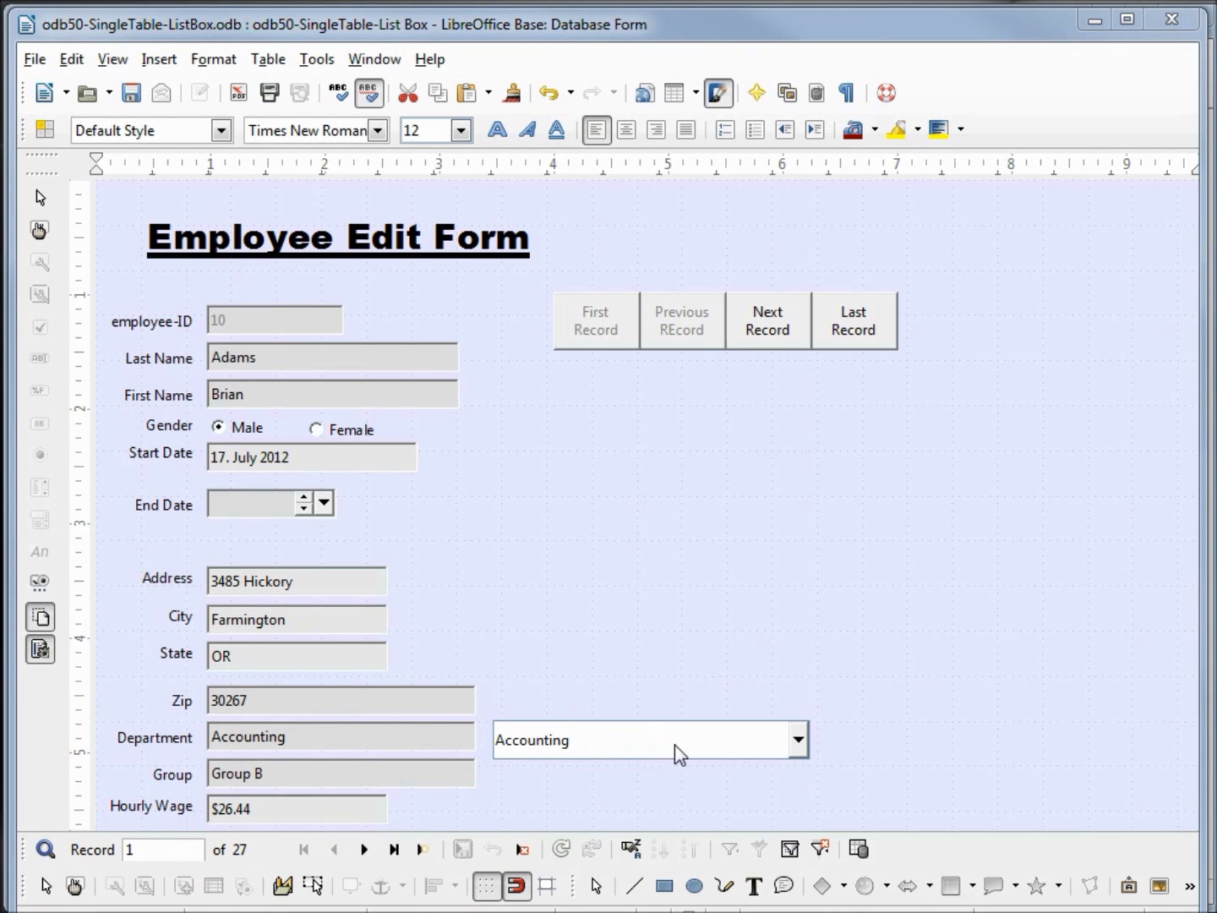
{"action": "left_click", "coordinate": [798, 740]}
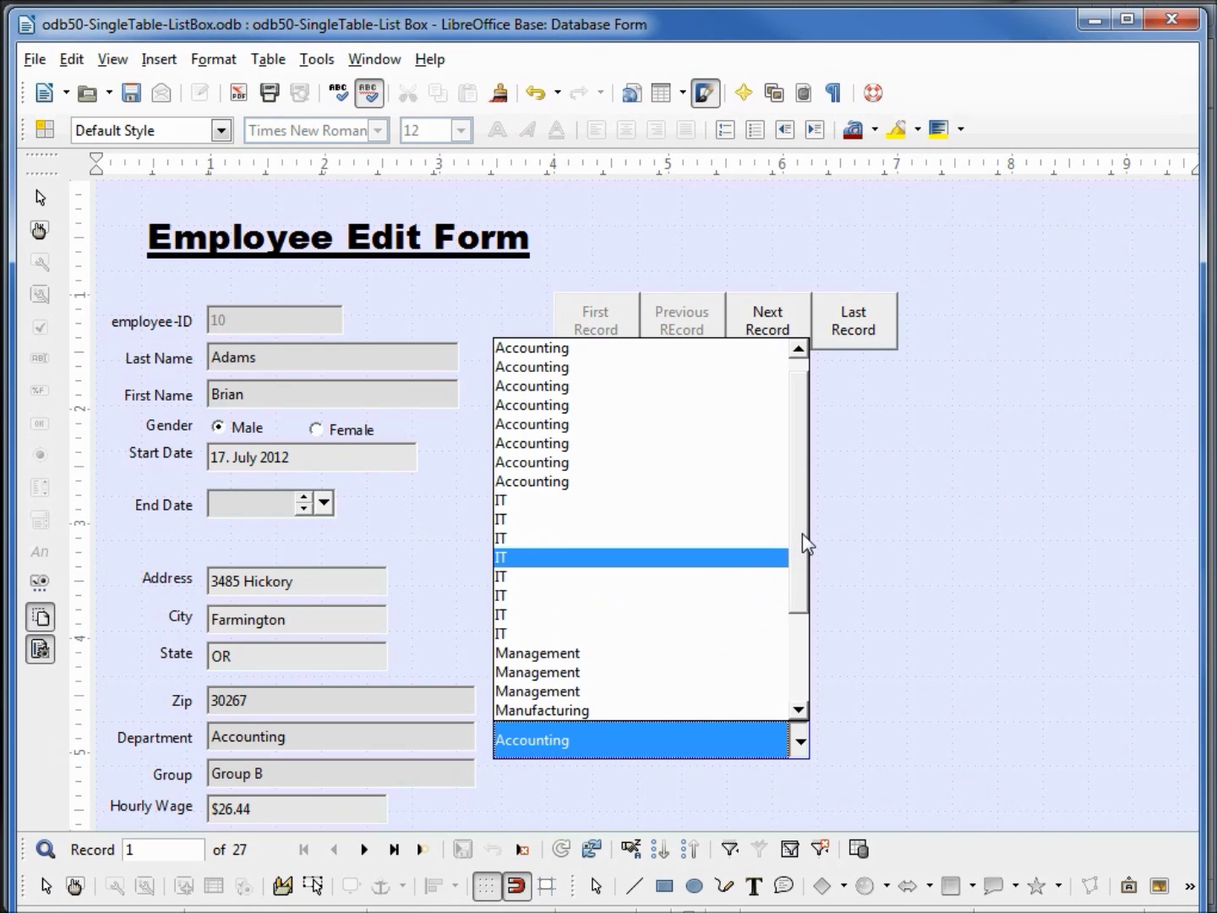
{"action": "left_click_drag", "start_coordinate": [808, 541], "coordinate": [813, 663]}
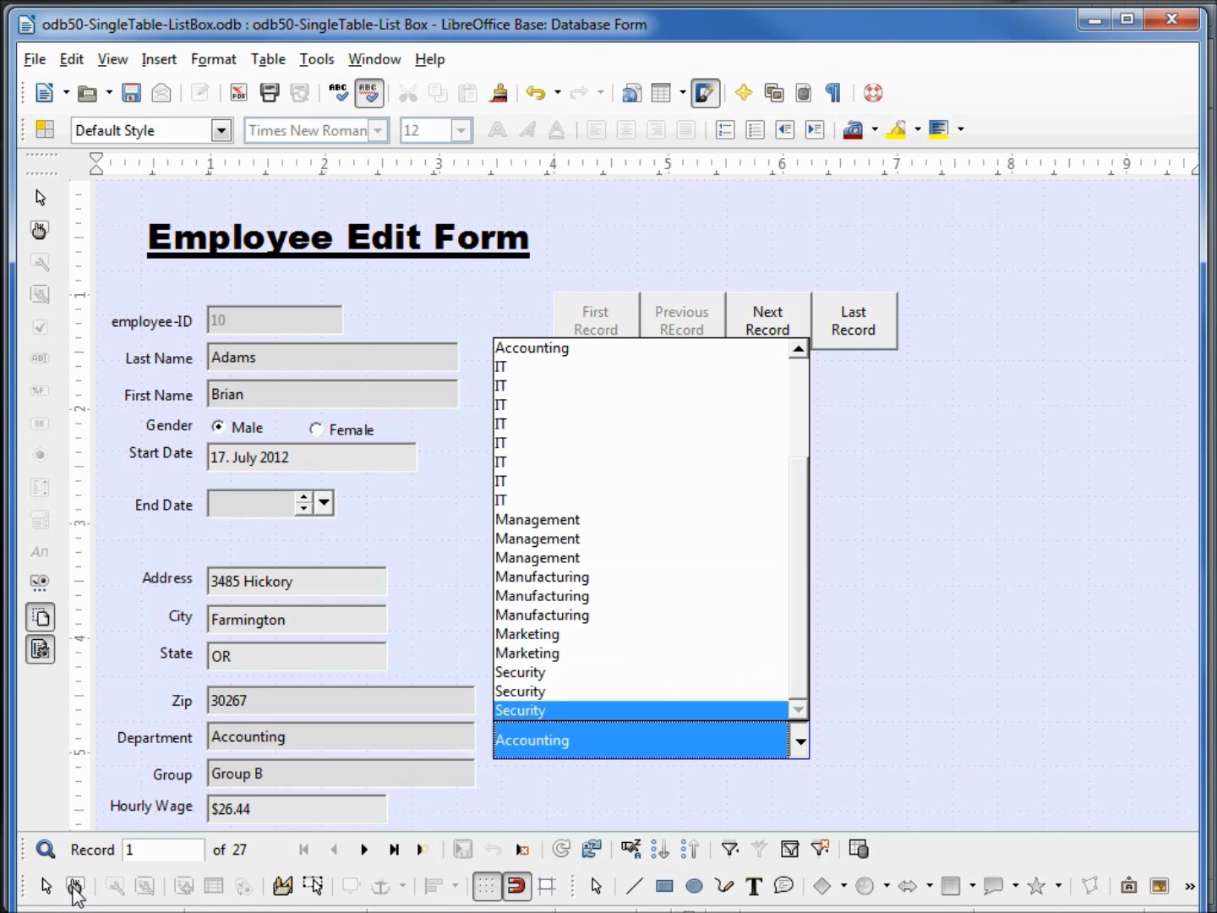
{"action": "left_click", "coordinate": [75, 889]}
{"action": "left_click", "coordinate": [76, 889]}
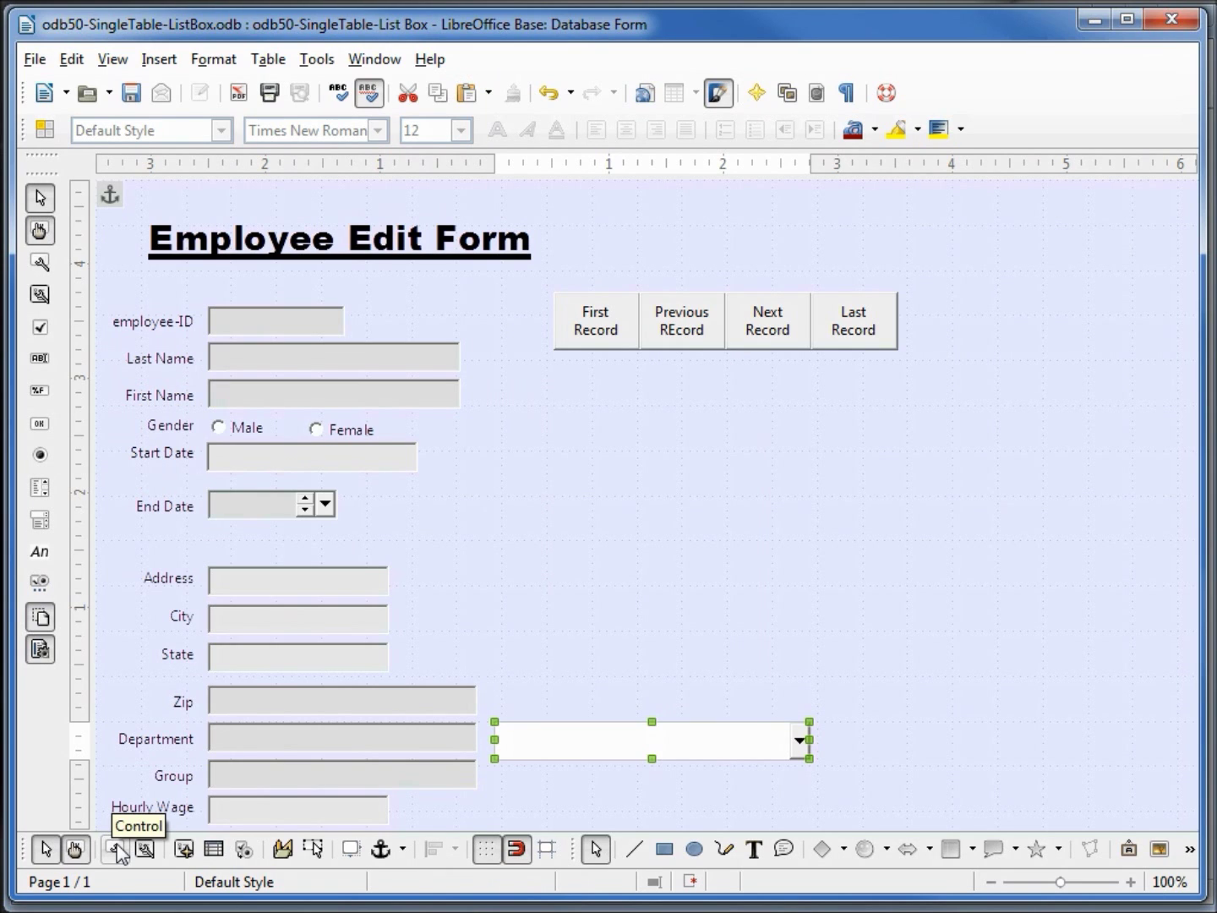
- Open the list box's Data properties and review its SELECT DISTINCT list content query
{"action": "left_click", "coordinate": [118, 850]}
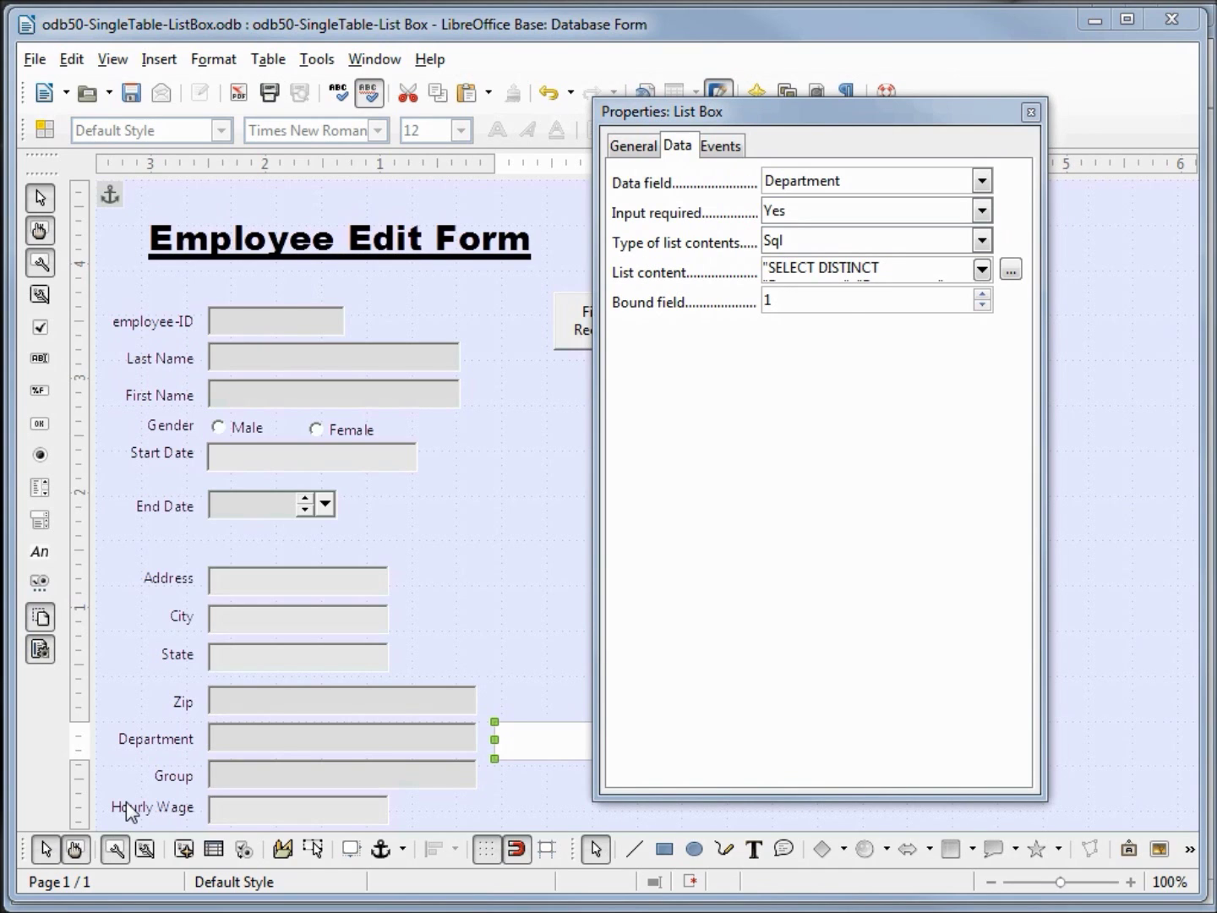
{"action": "left_click", "coordinate": [982, 270]}
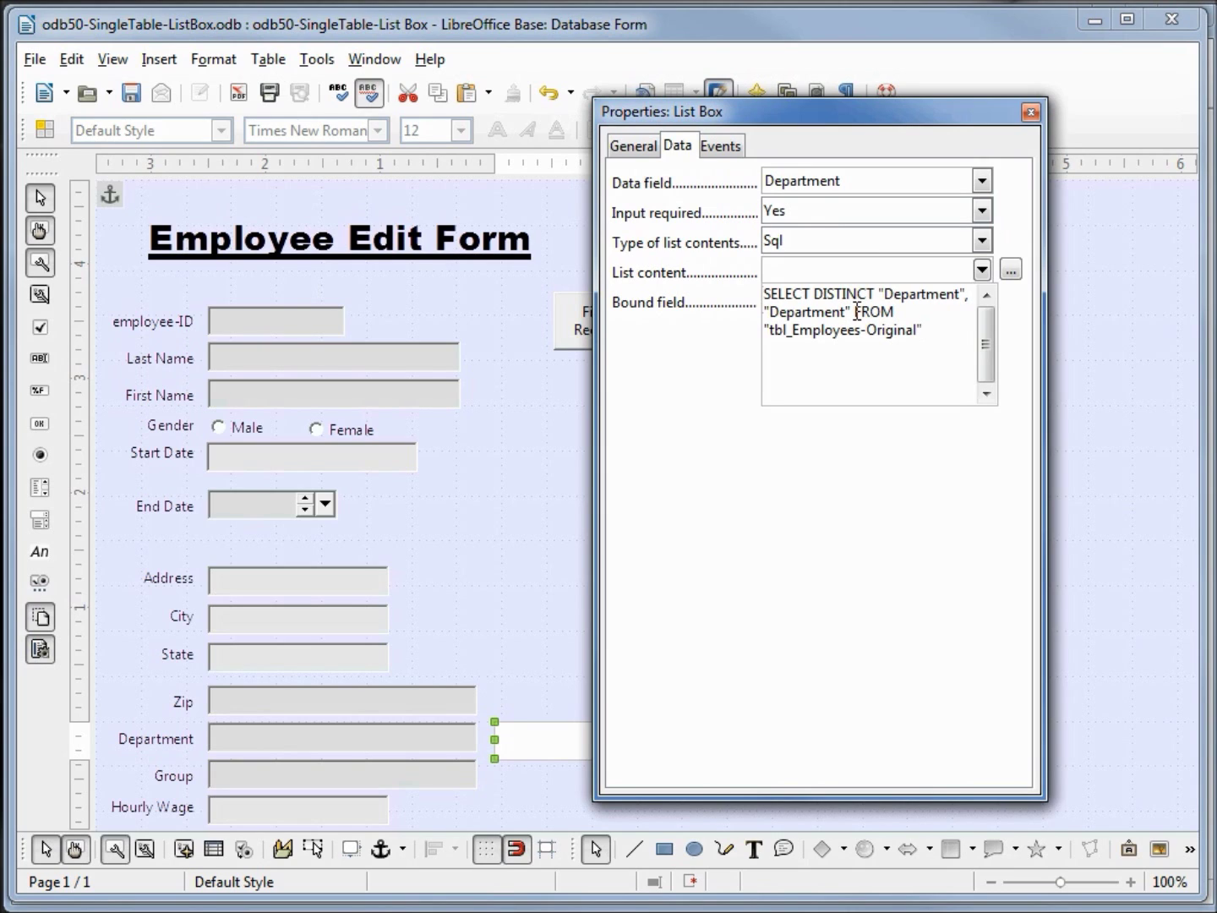
{"action": "left_click", "coordinate": [915, 264]}
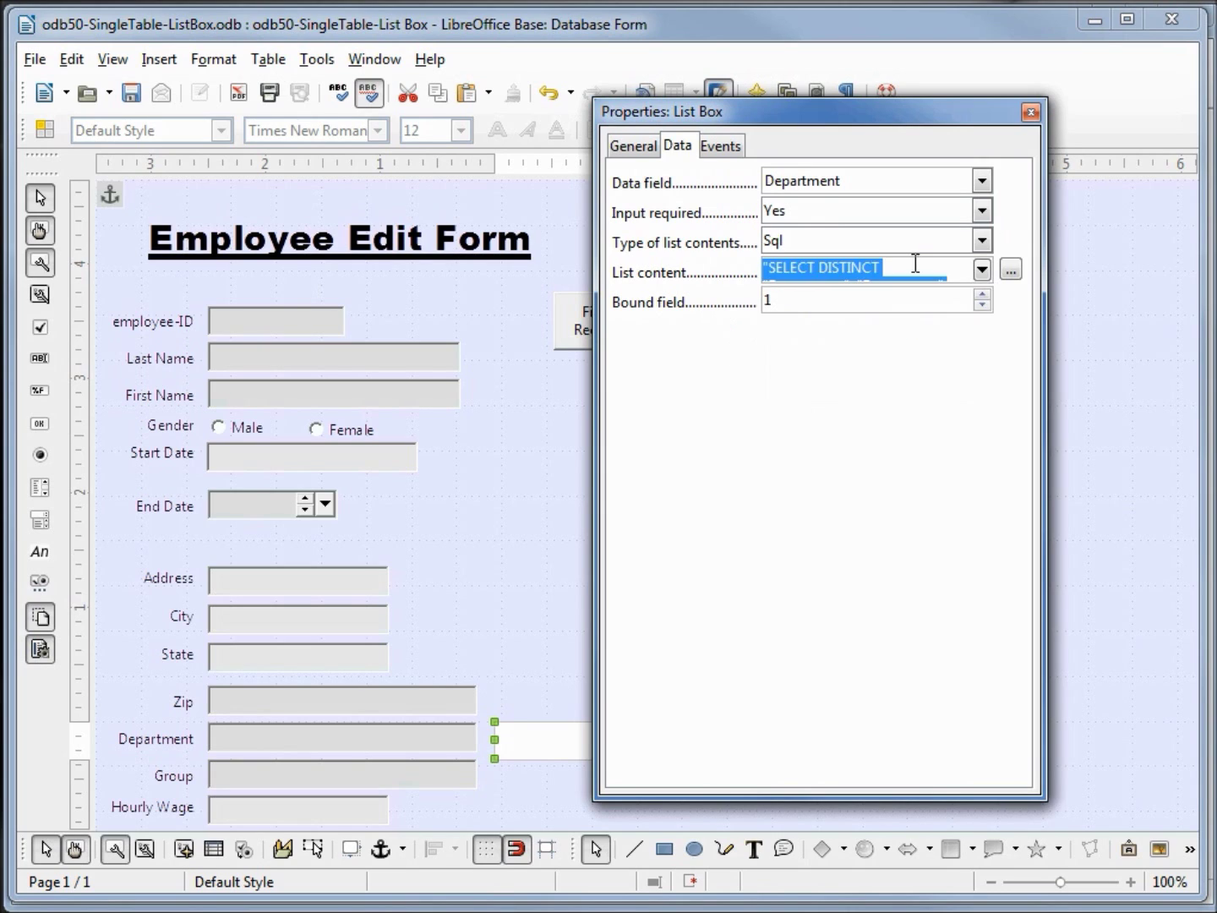
{"action": "left_click", "coordinate": [782, 300]}
- Set Bound field to 0 and remove the duplicate "Department" column from the list content query
{"action": "key", "text": "BackSpace"}
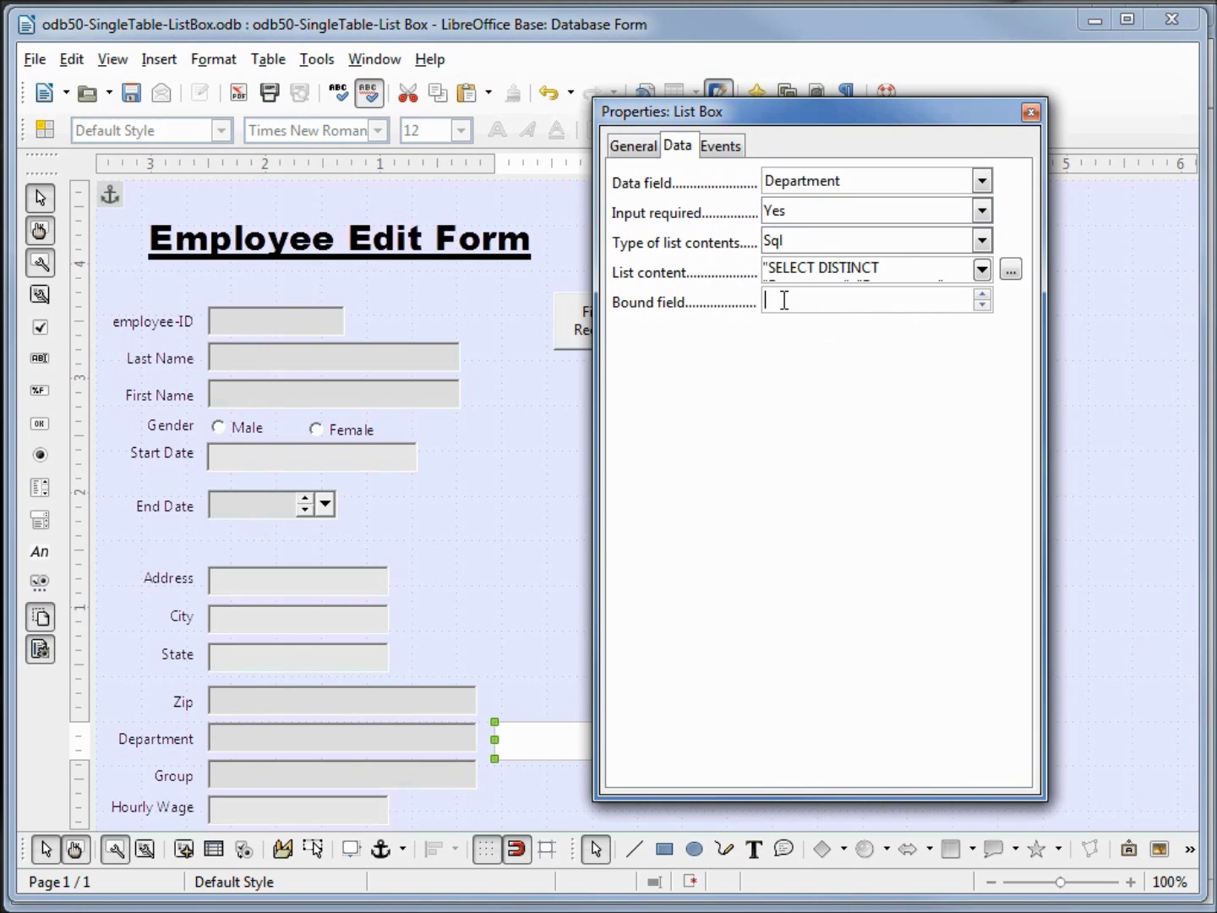
{"action": "type", "text": "0"}
{"action": "left_click", "coordinate": [982, 269]}
{"action": "left_click", "coordinate": [764, 311]}
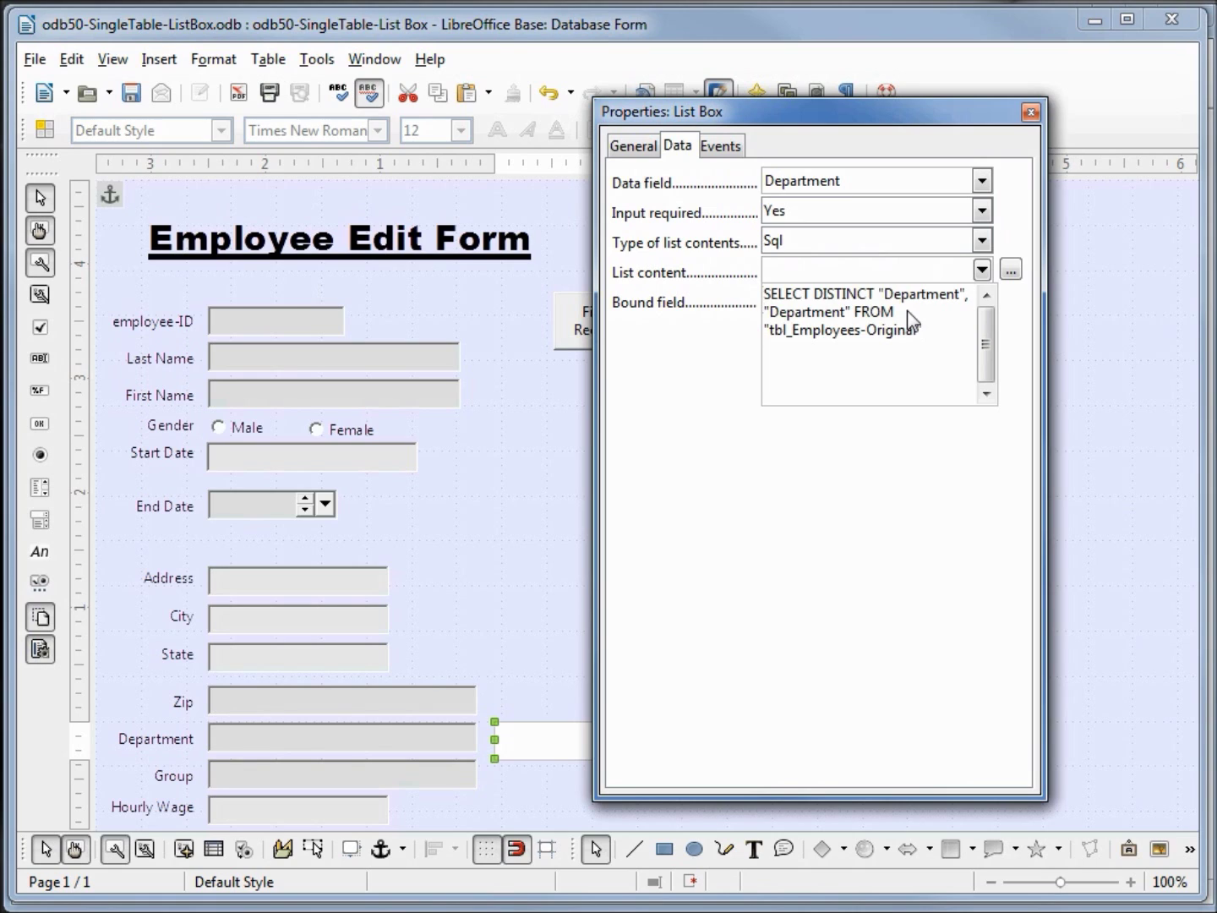
{"action": "key", "text": "Delete"}
{"action": "key", "text": "Delete"}
{"action": "key", "text": "Delete"}
{"action": "key", "text": "Delete"}
{"action": "key", "text": "Delete"}
{"action": "key", "text": "Delete"}
{"action": "key", "text": "Delete"}
{"action": "key", "text": "Delete"}
{"action": "key", "text": "Delete"}
{"action": "key", "text": "Delete"}
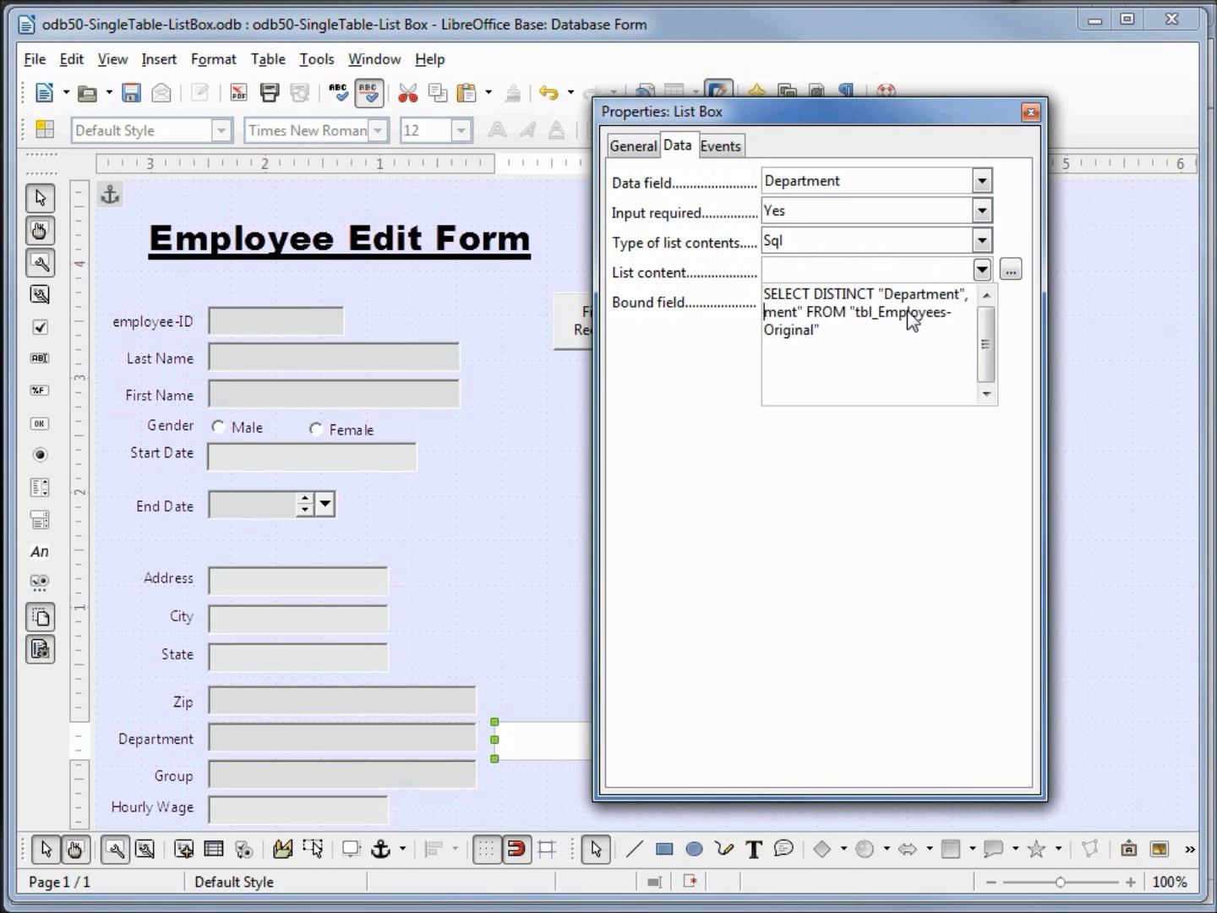
{"action": "key", "text": "Delete"}
{"action": "key", "text": "Delete"}
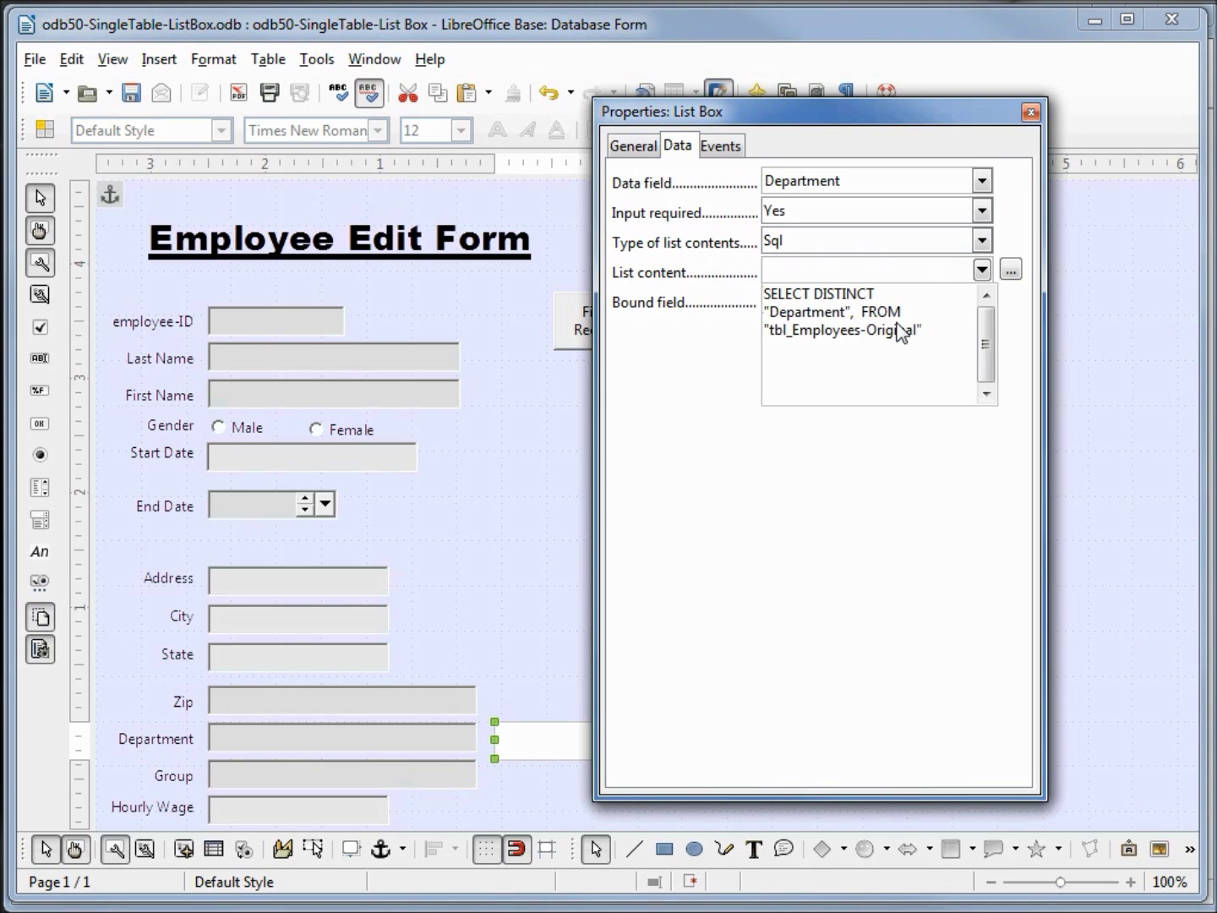
{"action": "key", "text": "BackSpace"}
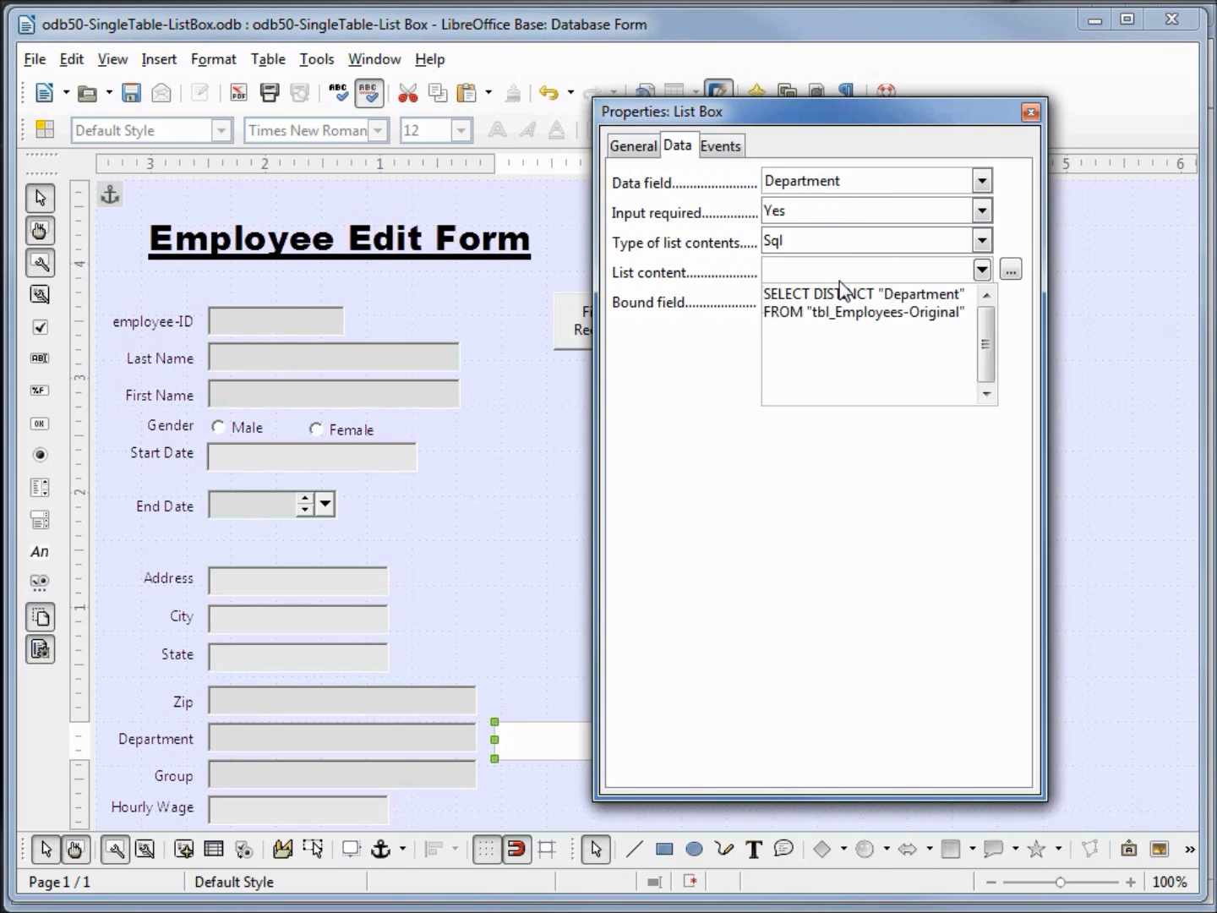
{"action": "left_click", "coordinate": [947, 270]}
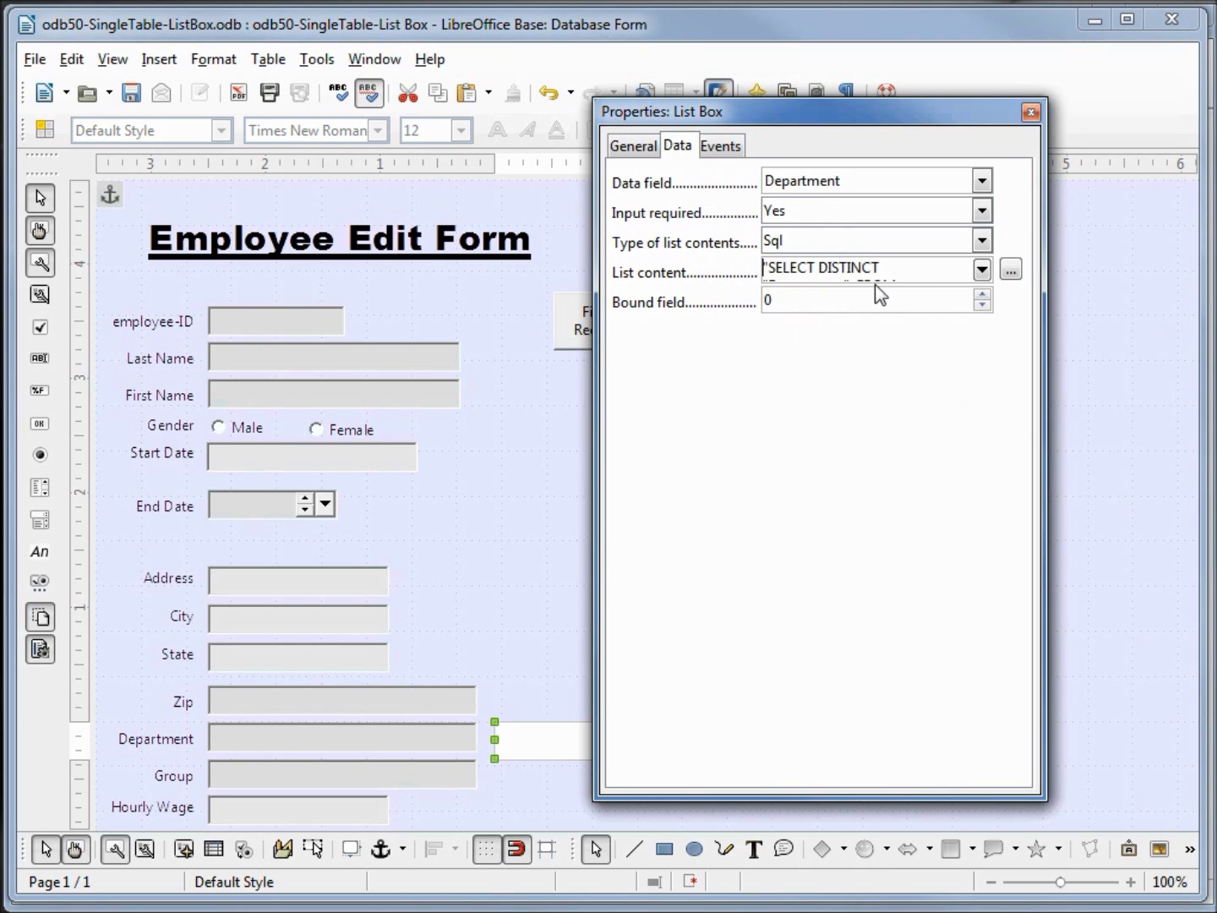
- Confirm the query reads SELECT DISTINCT "Department" FROM "tbl_Employees-Original", then view the live form
{"action": "left_click", "coordinate": [981, 270]}
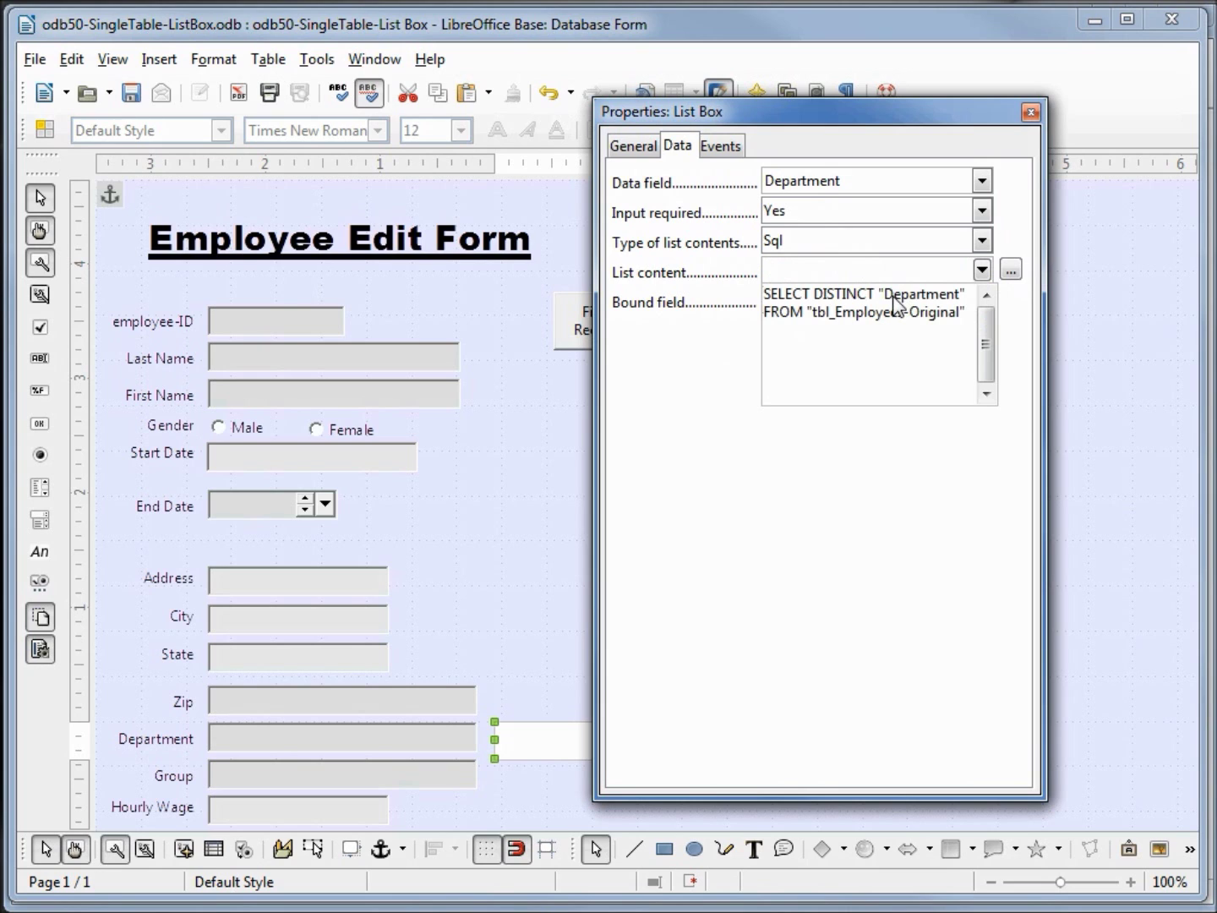
{"action": "left_click", "coordinate": [794, 269]}
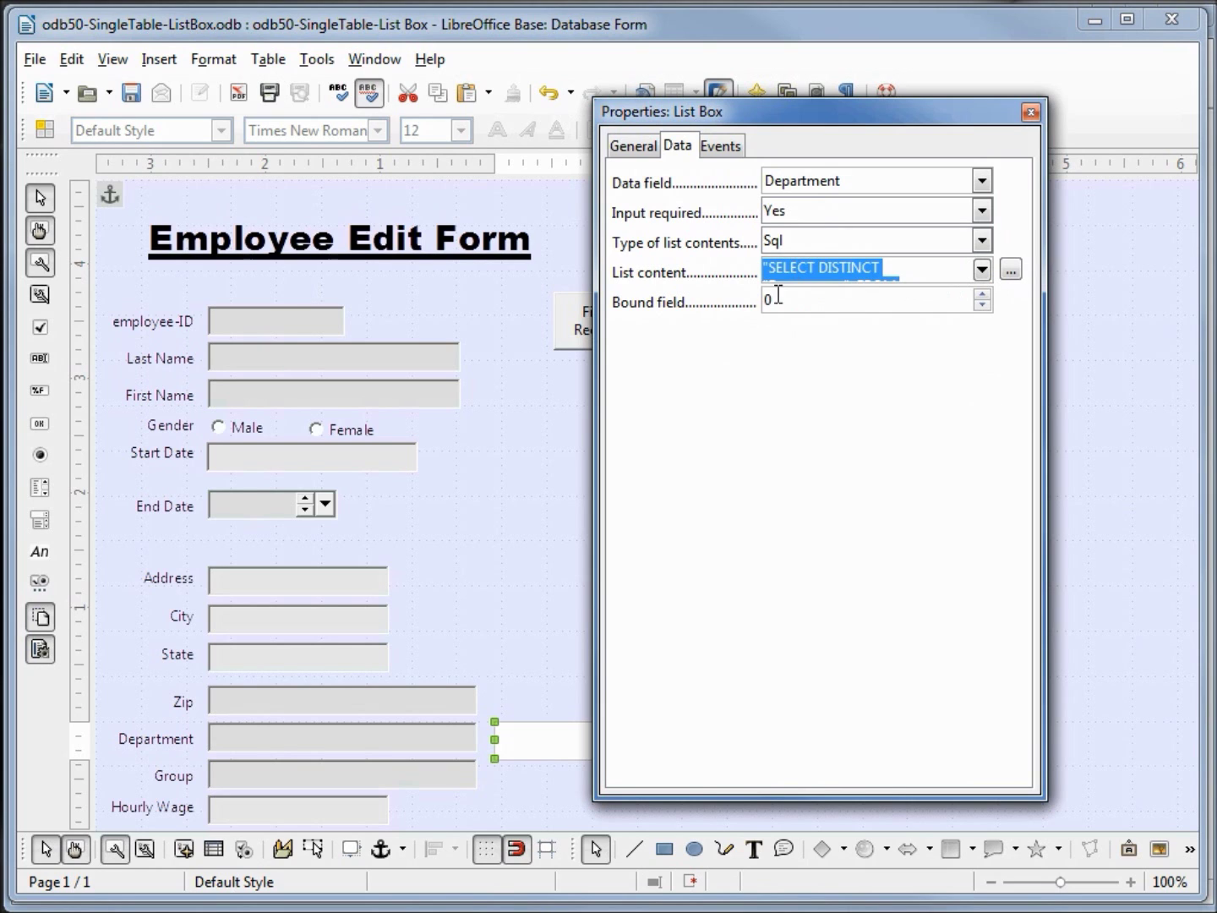
{"action": "left_click", "coordinate": [75, 848]}
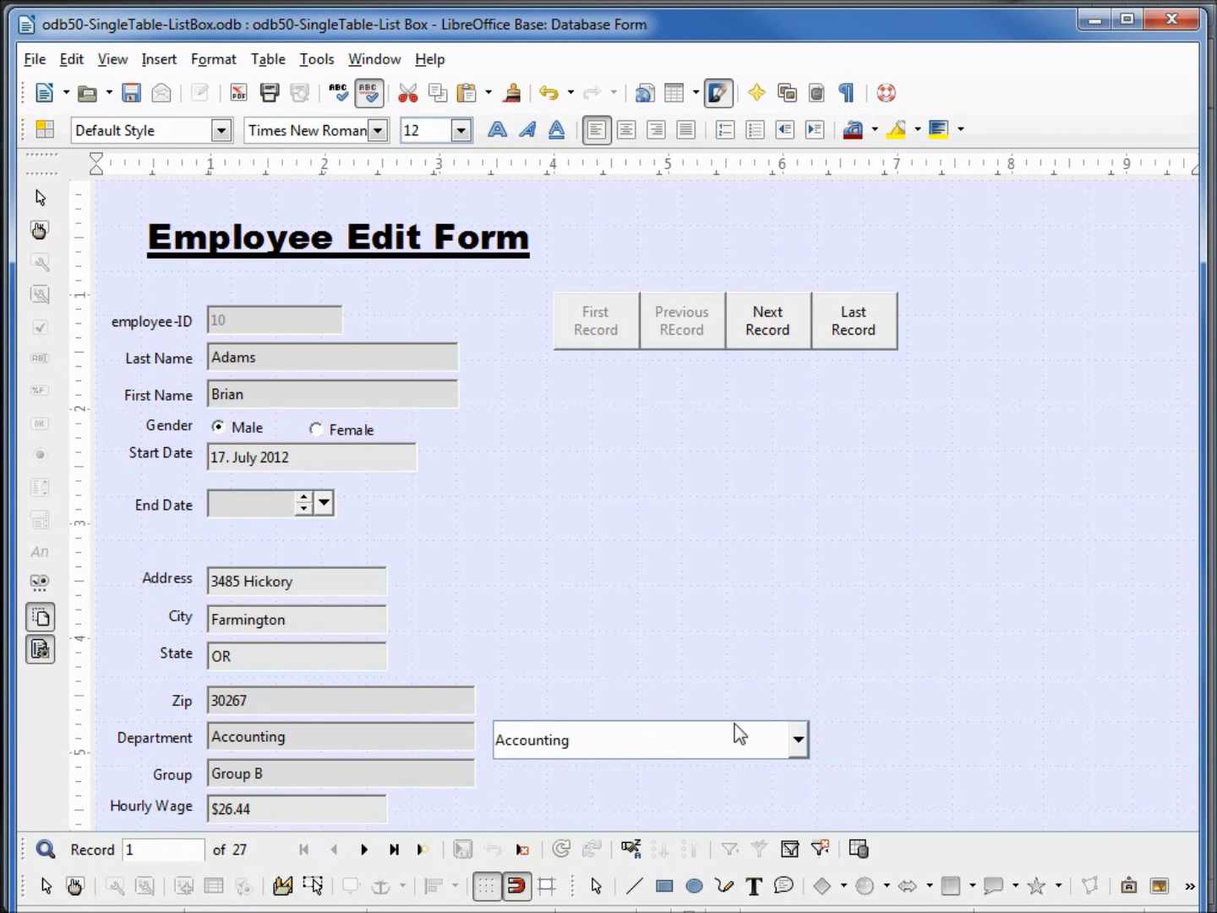
- Change record 1's department to IT, save the record, and close the form
{"action": "left_click", "coordinate": [799, 741]}
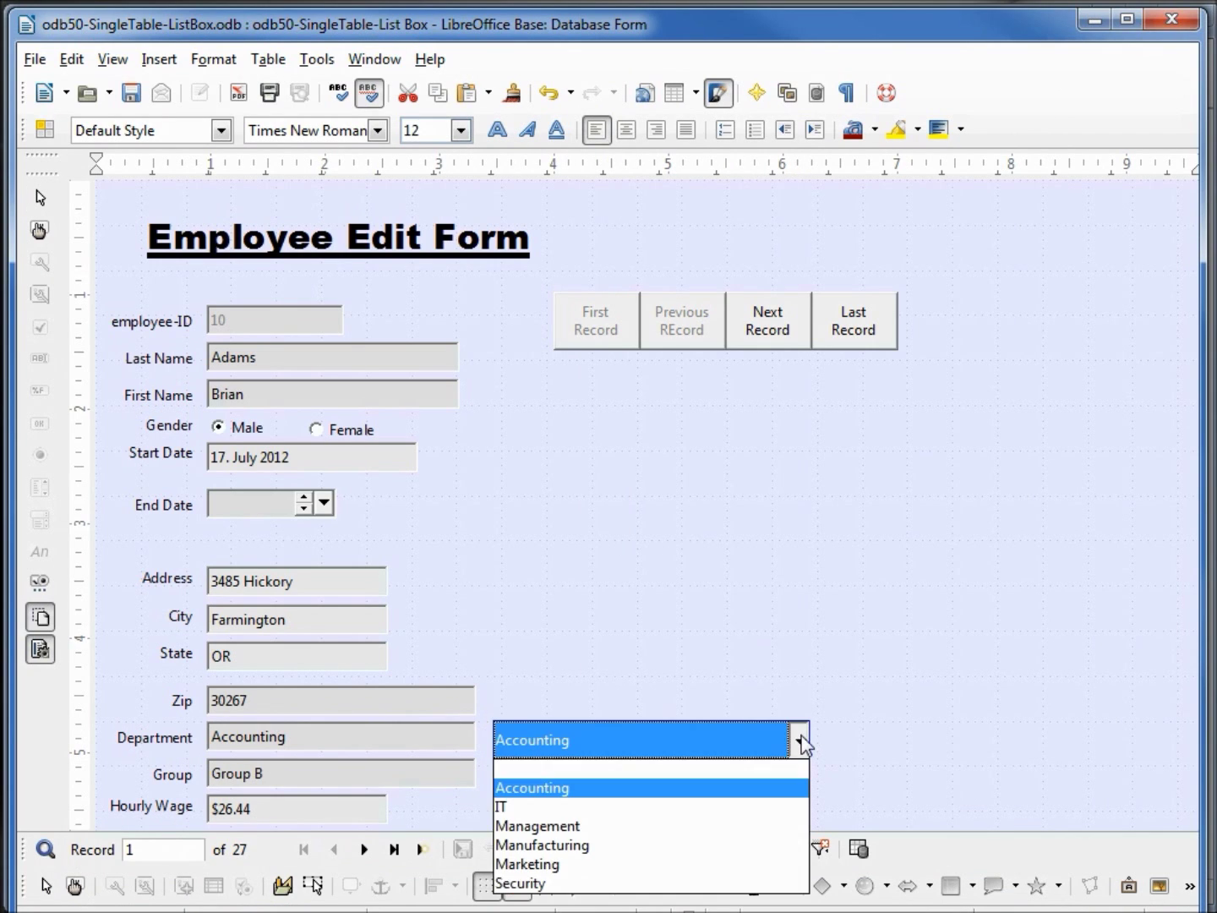
{"action": "left_click", "coordinate": [630, 811]}
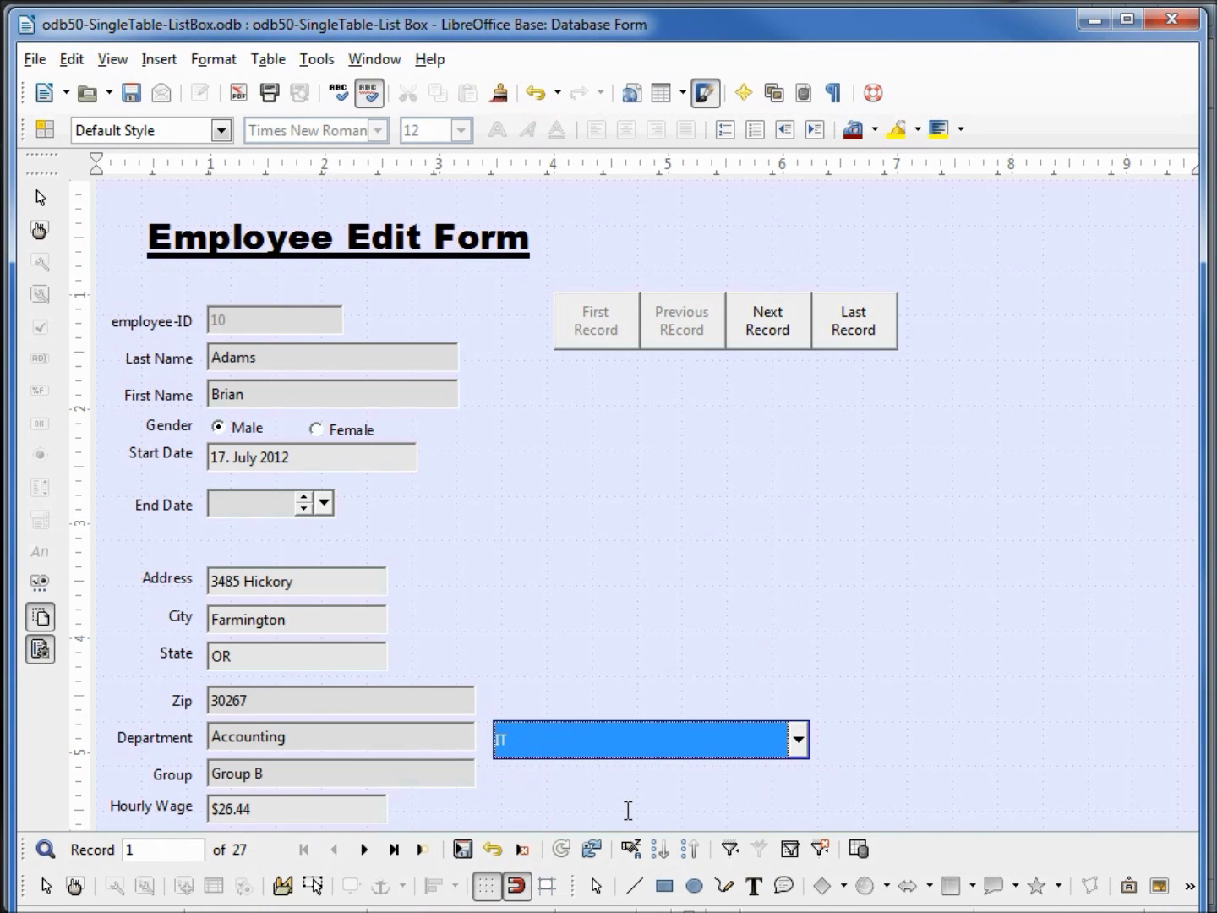
{"action": "left_click", "coordinate": [467, 854]}
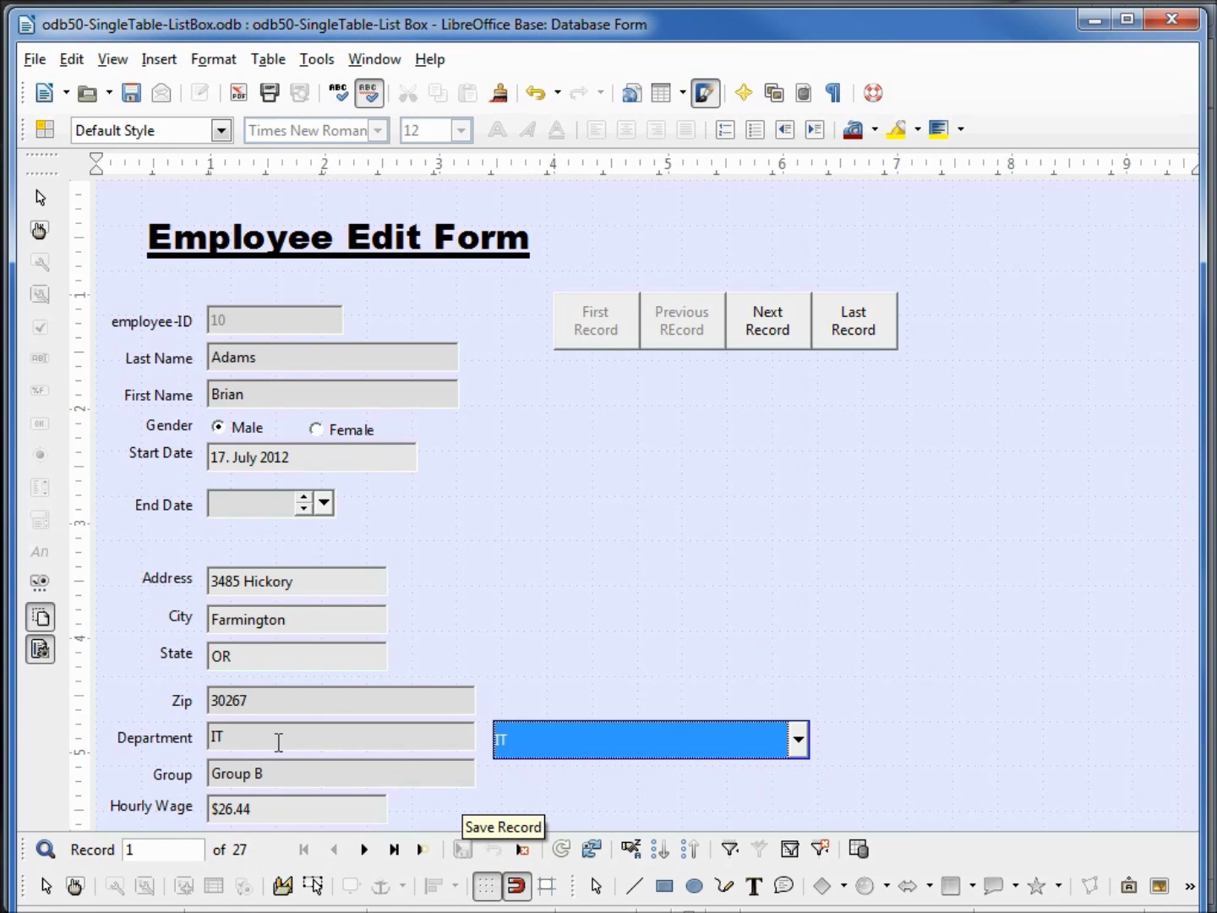
{"action": "left_click", "coordinate": [797, 741]}
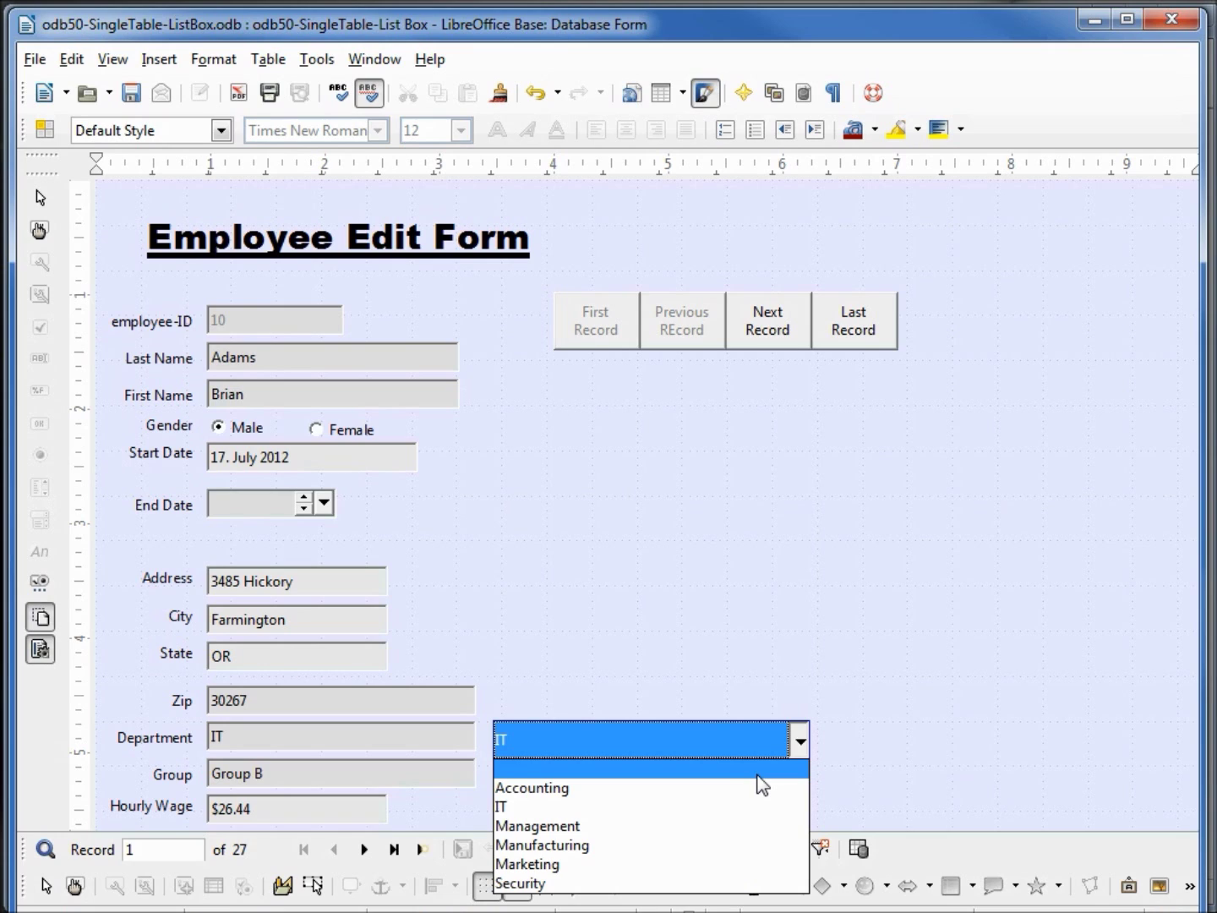
{"action": "left_click", "coordinate": [753, 622]}
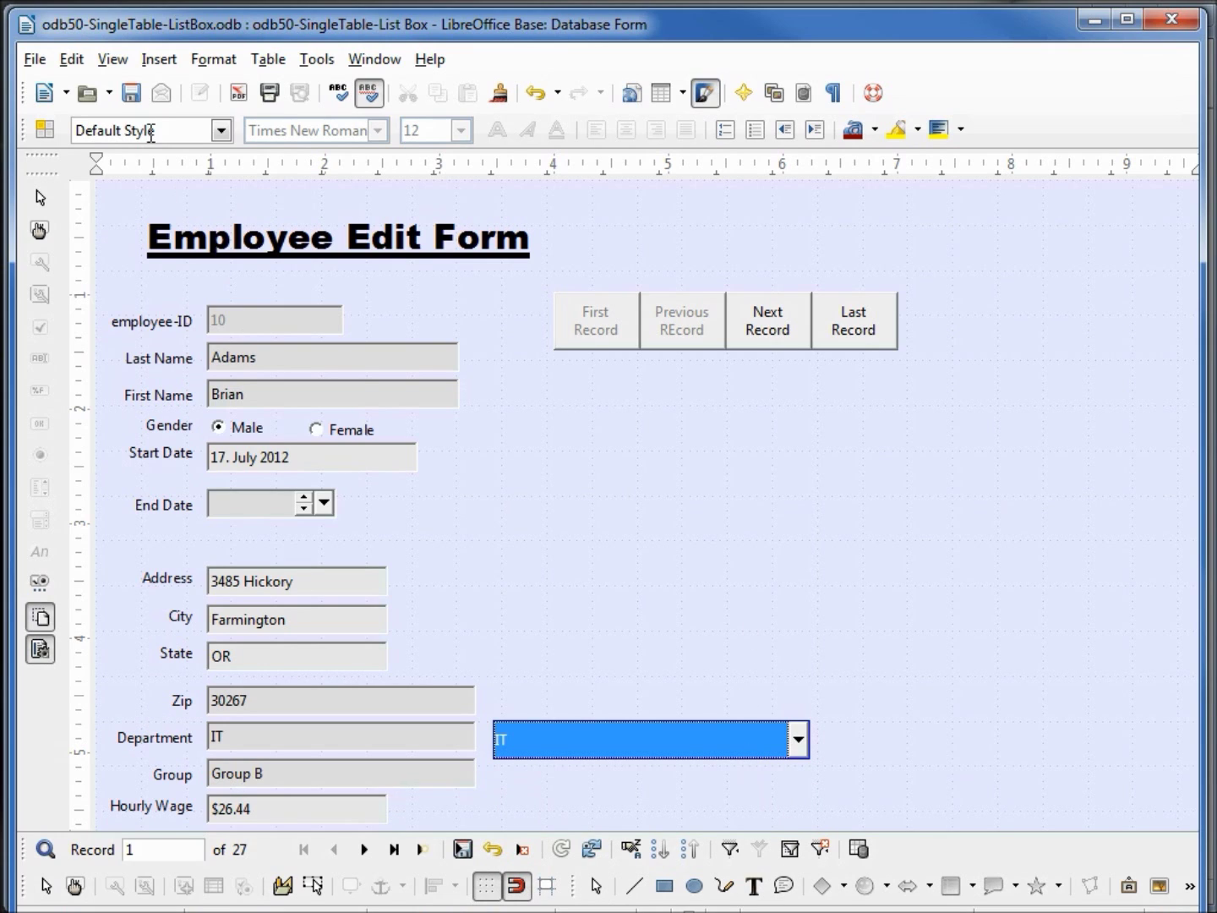
{"action": "left_click", "coordinate": [134, 95]}
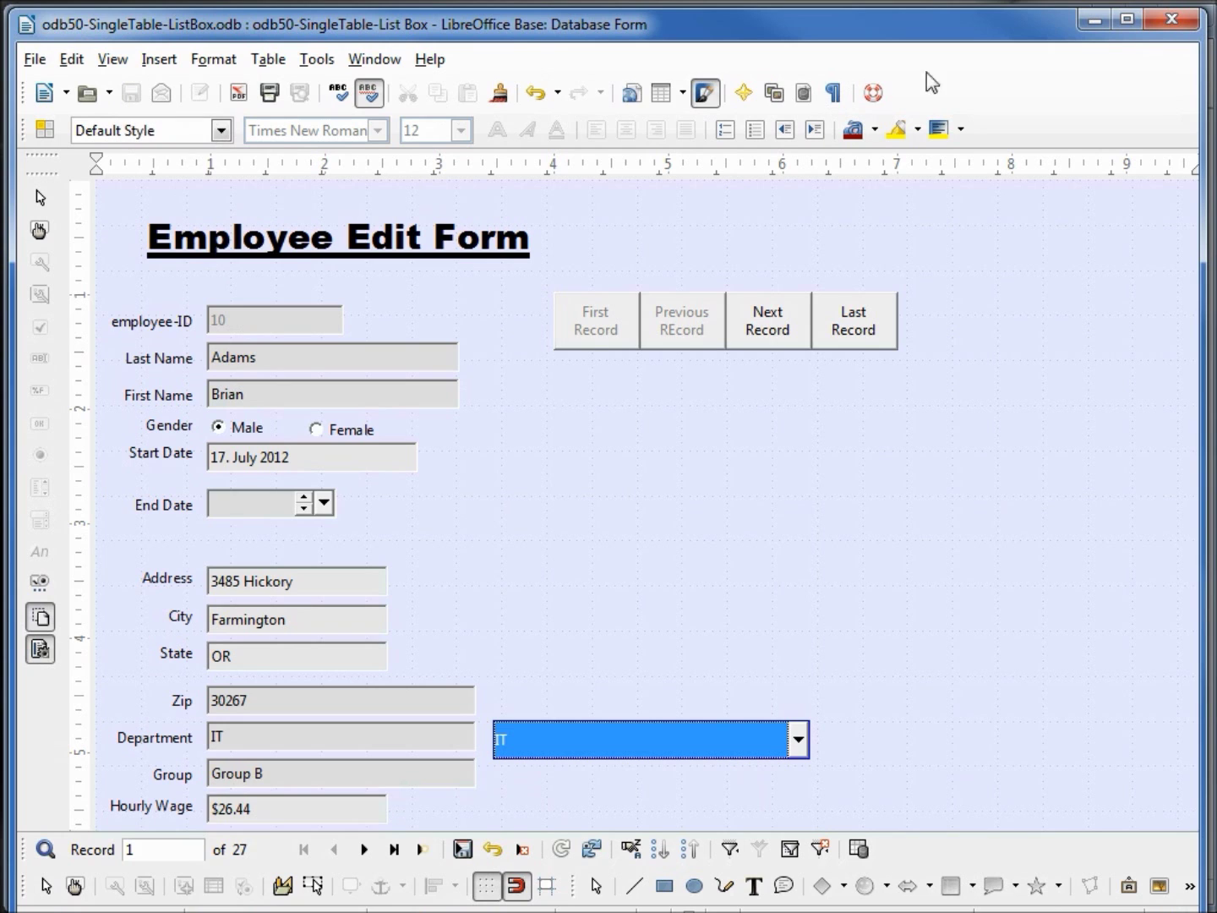
{"action": "left_click", "coordinate": [1168, 17]}
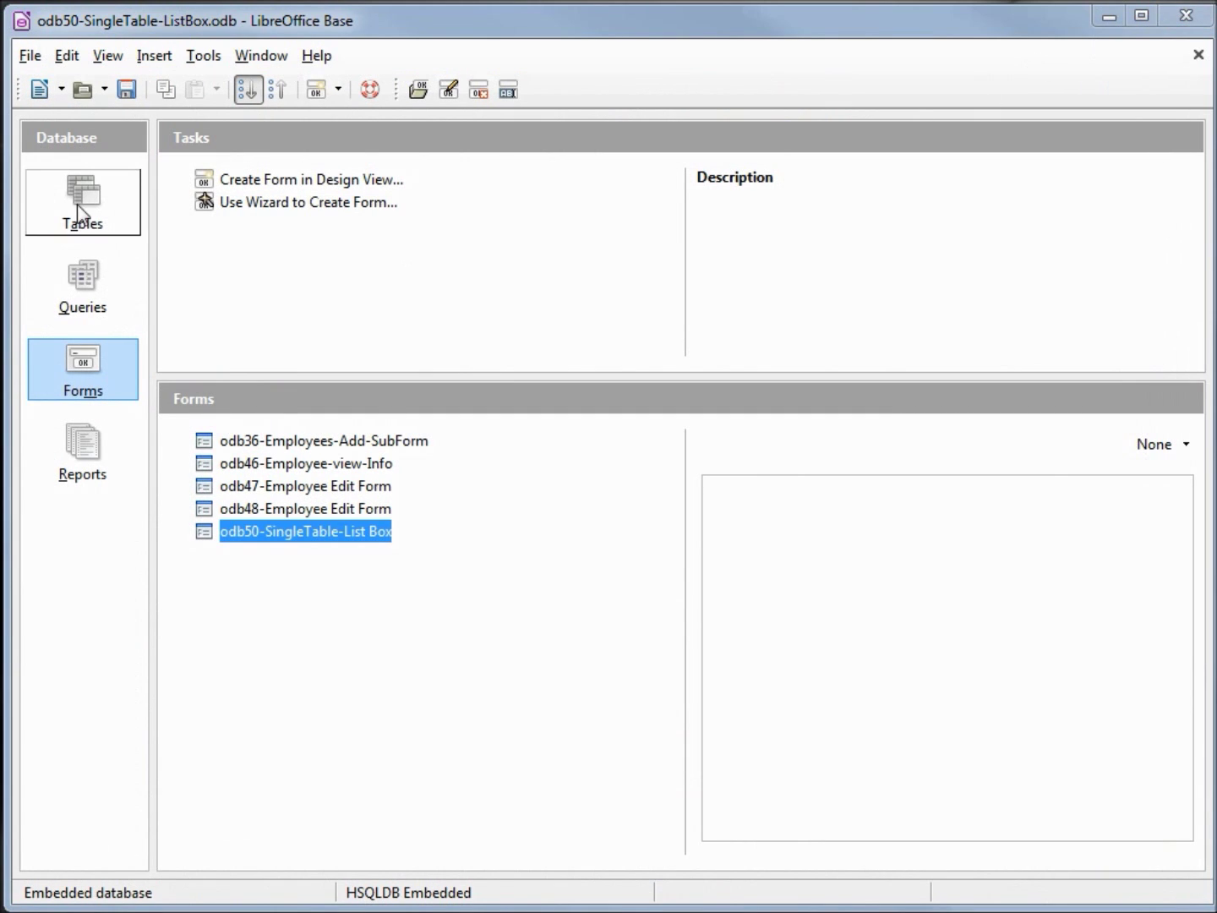
- In tbl_Employees-Original's table design, set the Department field's Entry required to Yes
{"action": "left_click", "coordinate": [75, 193]}
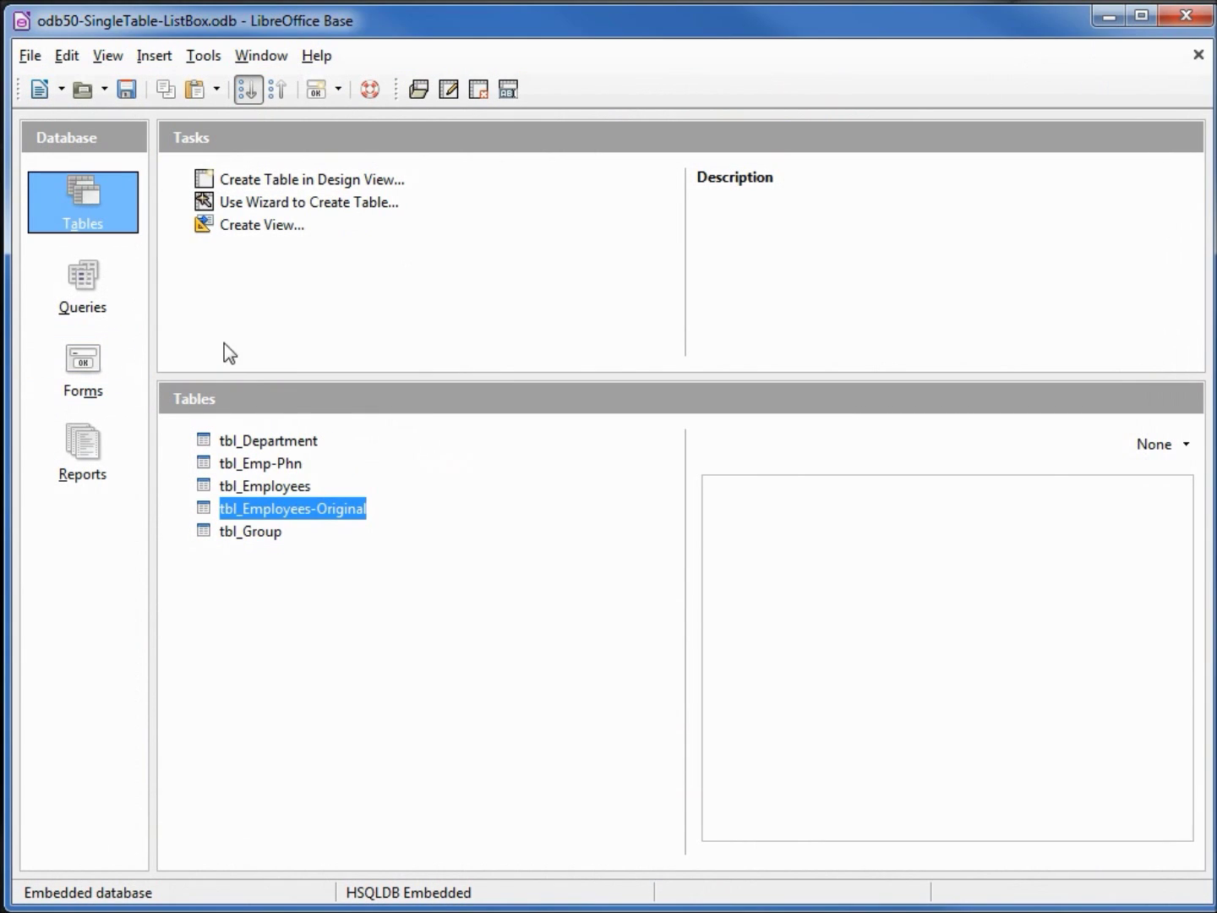
{"action": "right_click", "coordinate": [304, 510]}
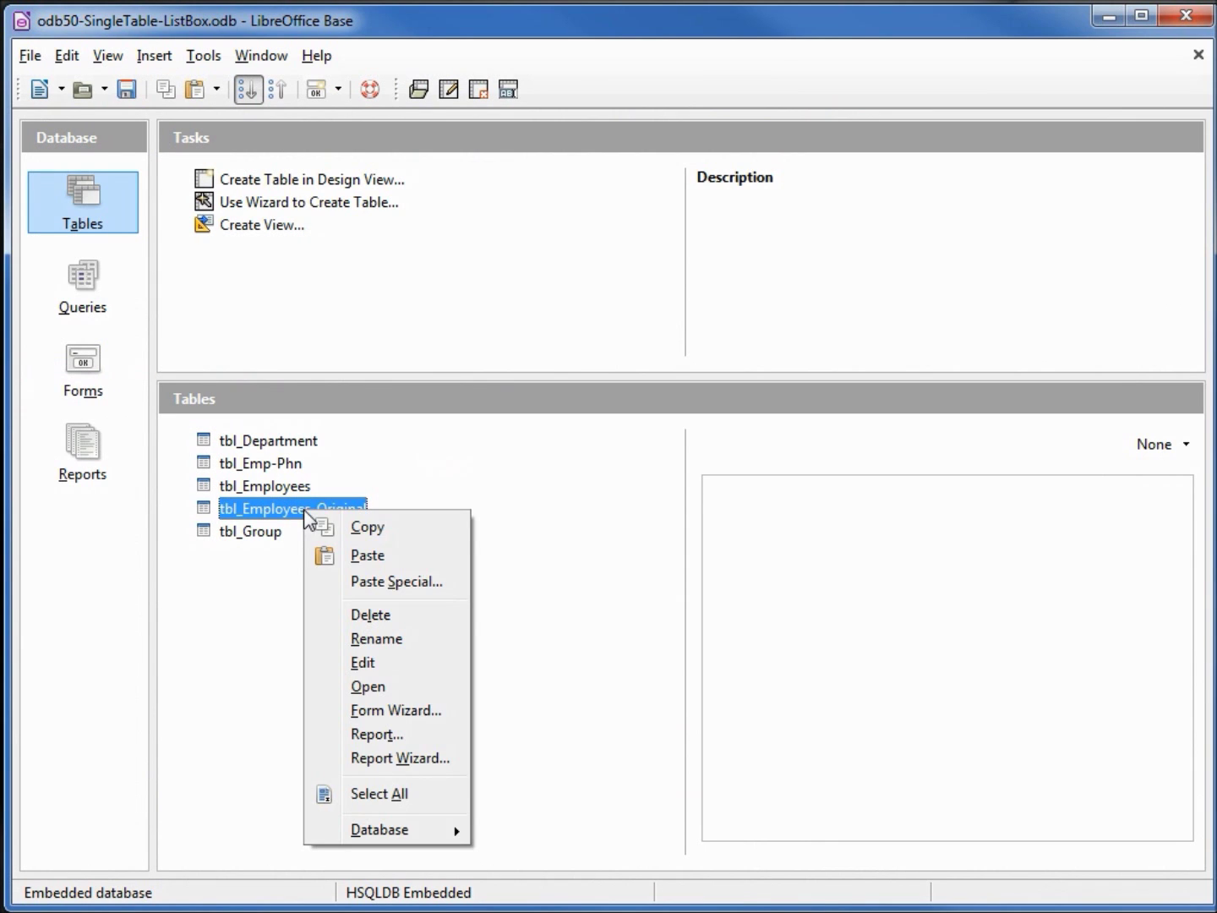
{"action": "left_click", "coordinate": [355, 662]}
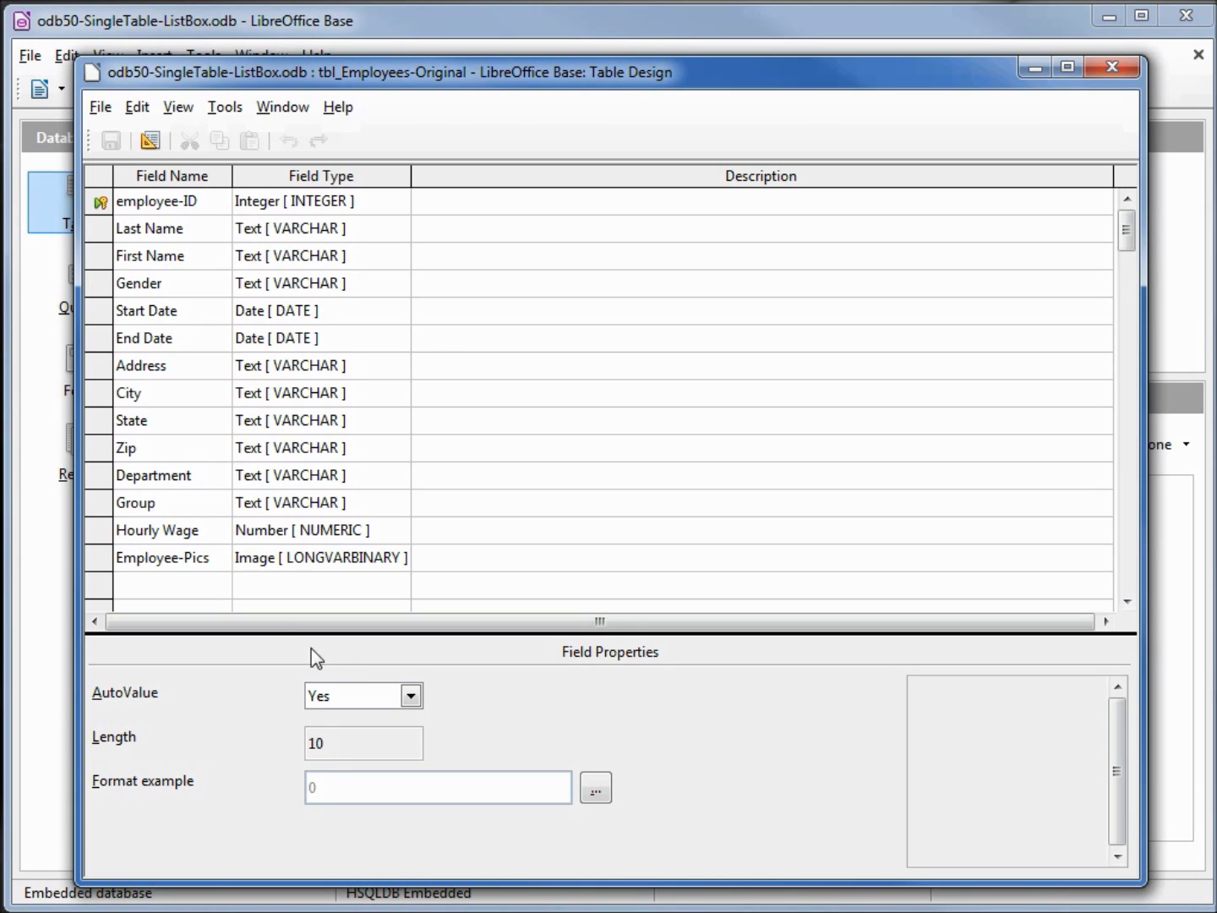
{"action": "left_click", "coordinate": [100, 480]}
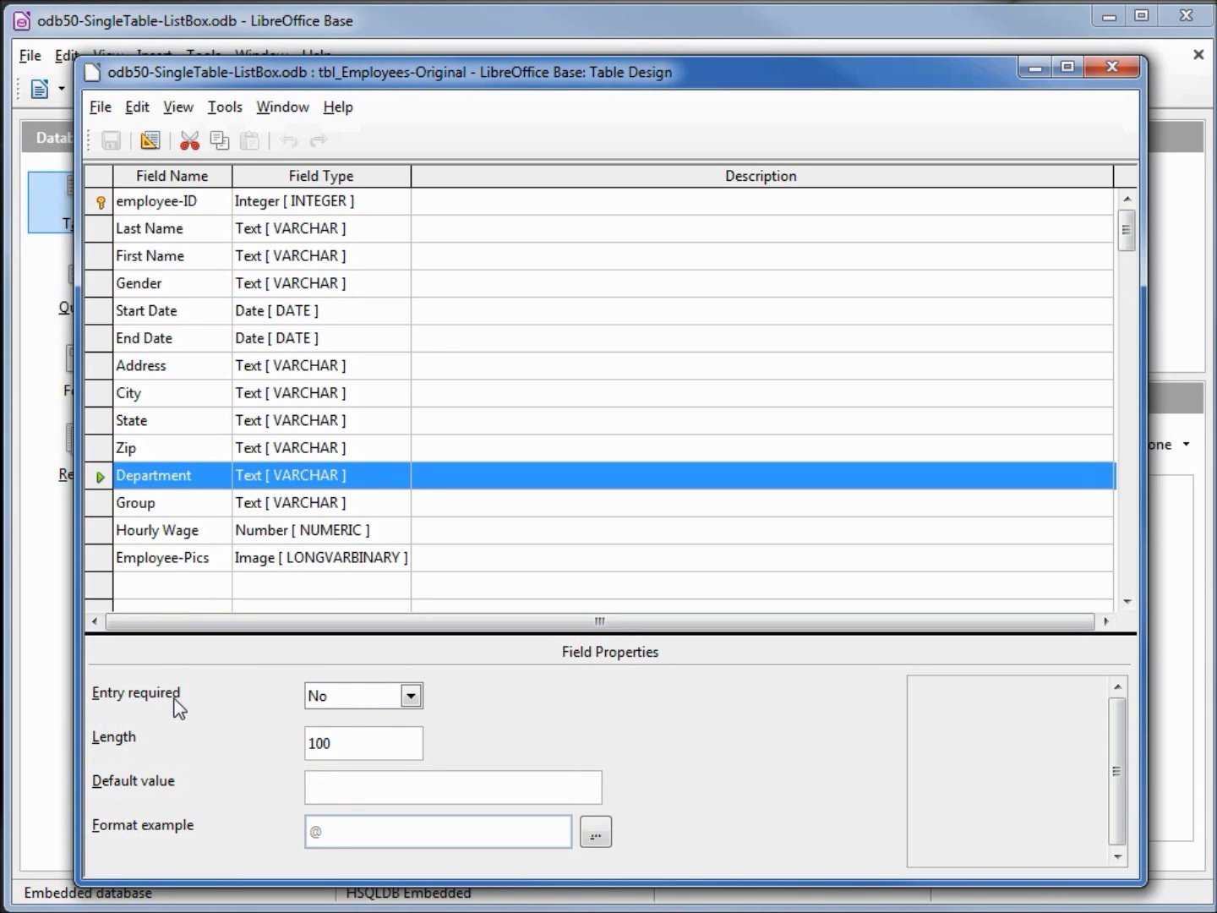
{"action": "left_click", "coordinate": [411, 696]}
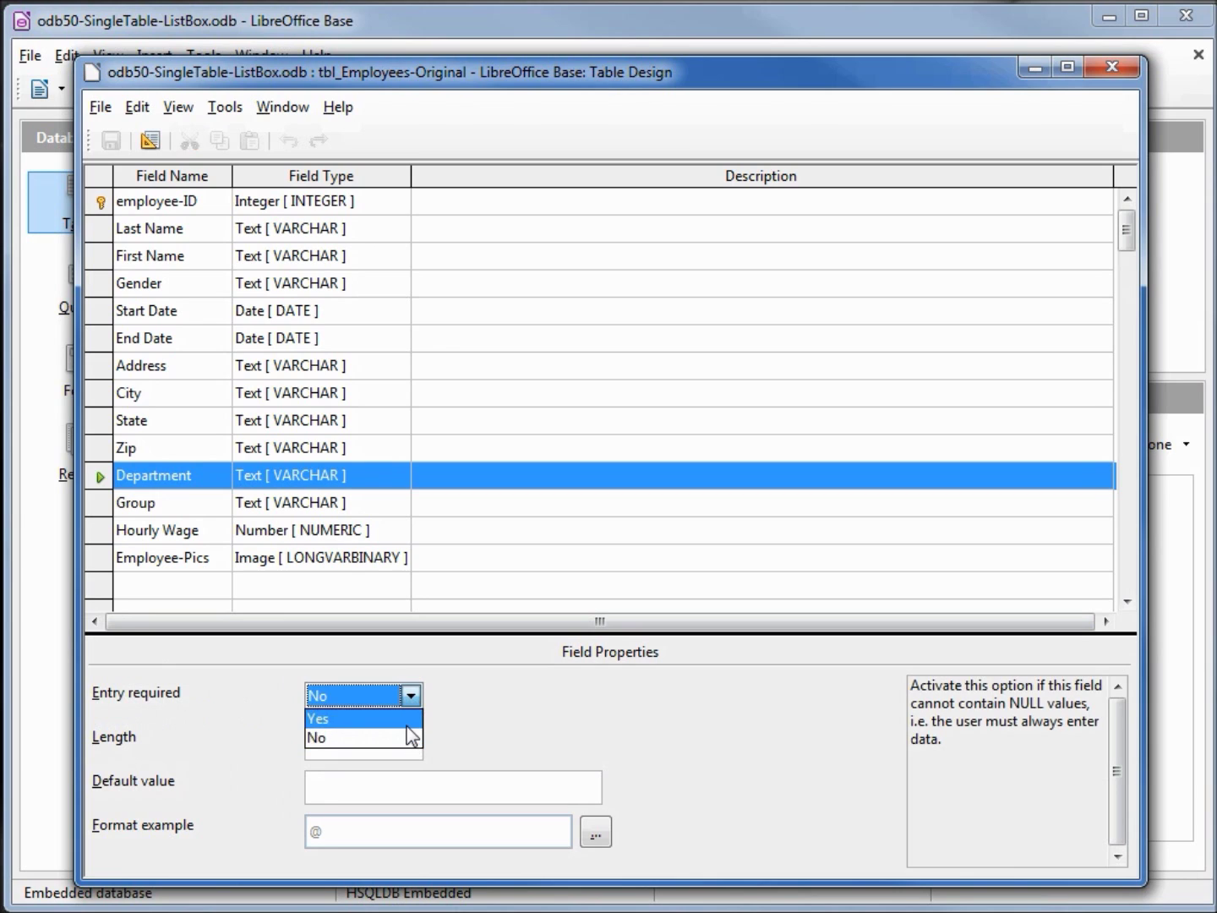
{"action": "left_click", "coordinate": [407, 719]}
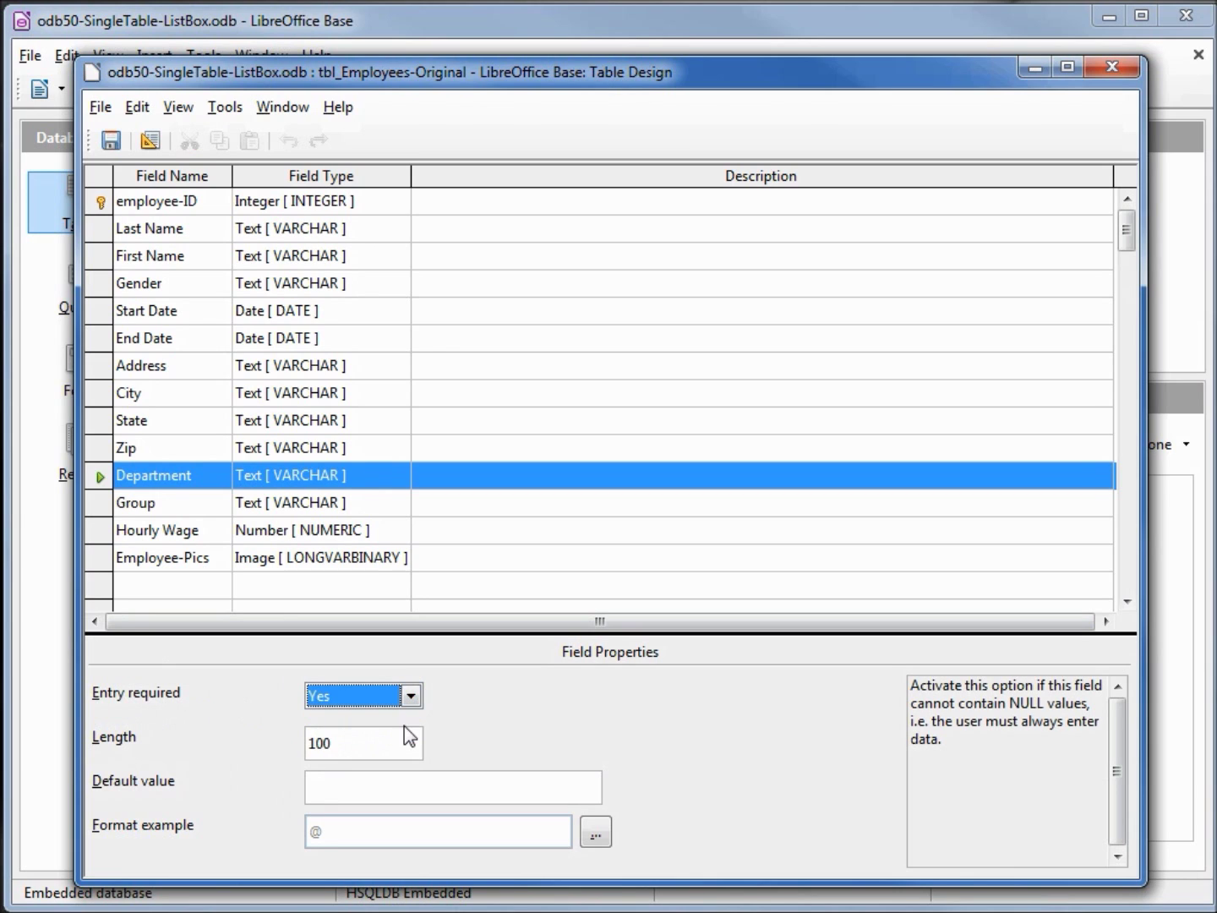
- Save and close the table design, then return to the Forms list
{"action": "left_click", "coordinate": [111, 141]}
{"action": "left_click", "coordinate": [1112, 67]}
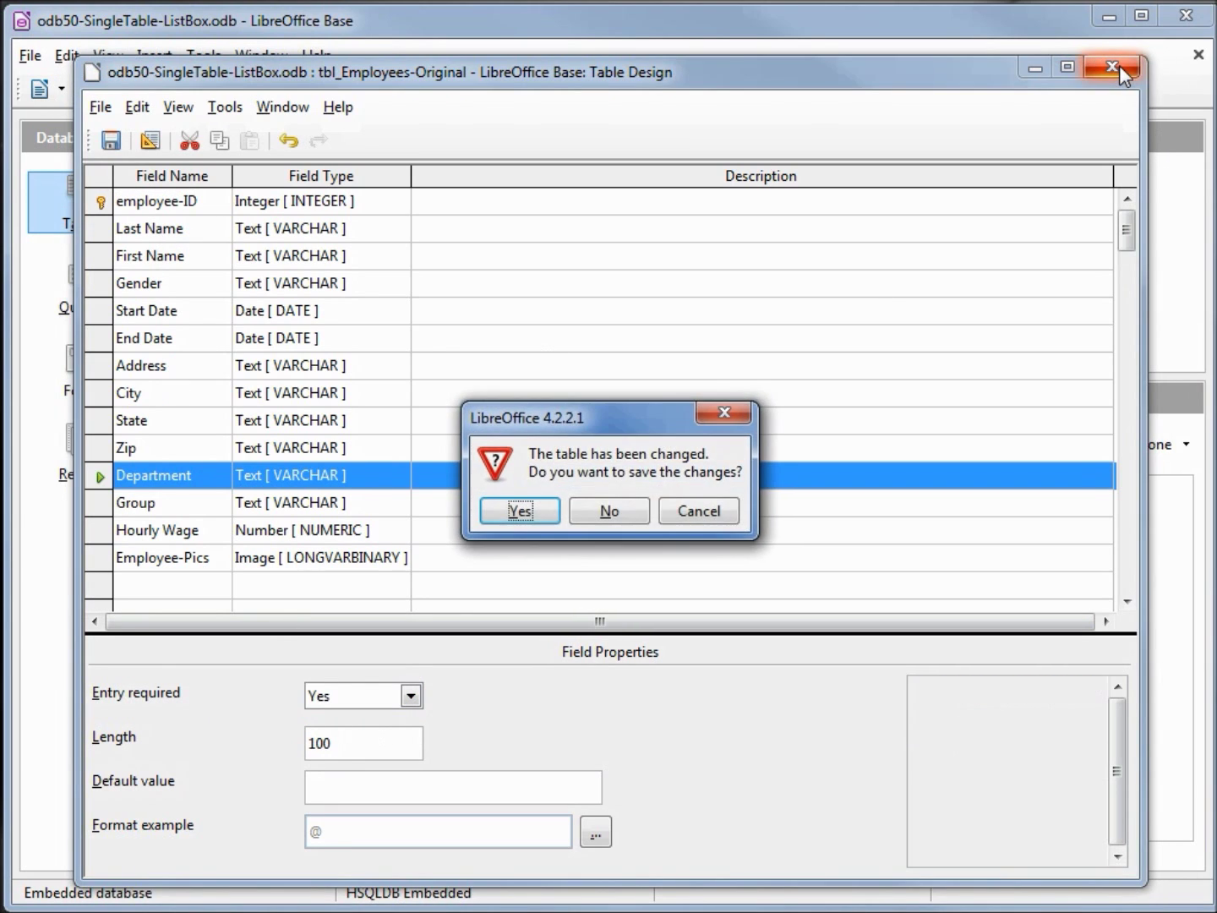
{"action": "left_click", "coordinate": [517, 514]}
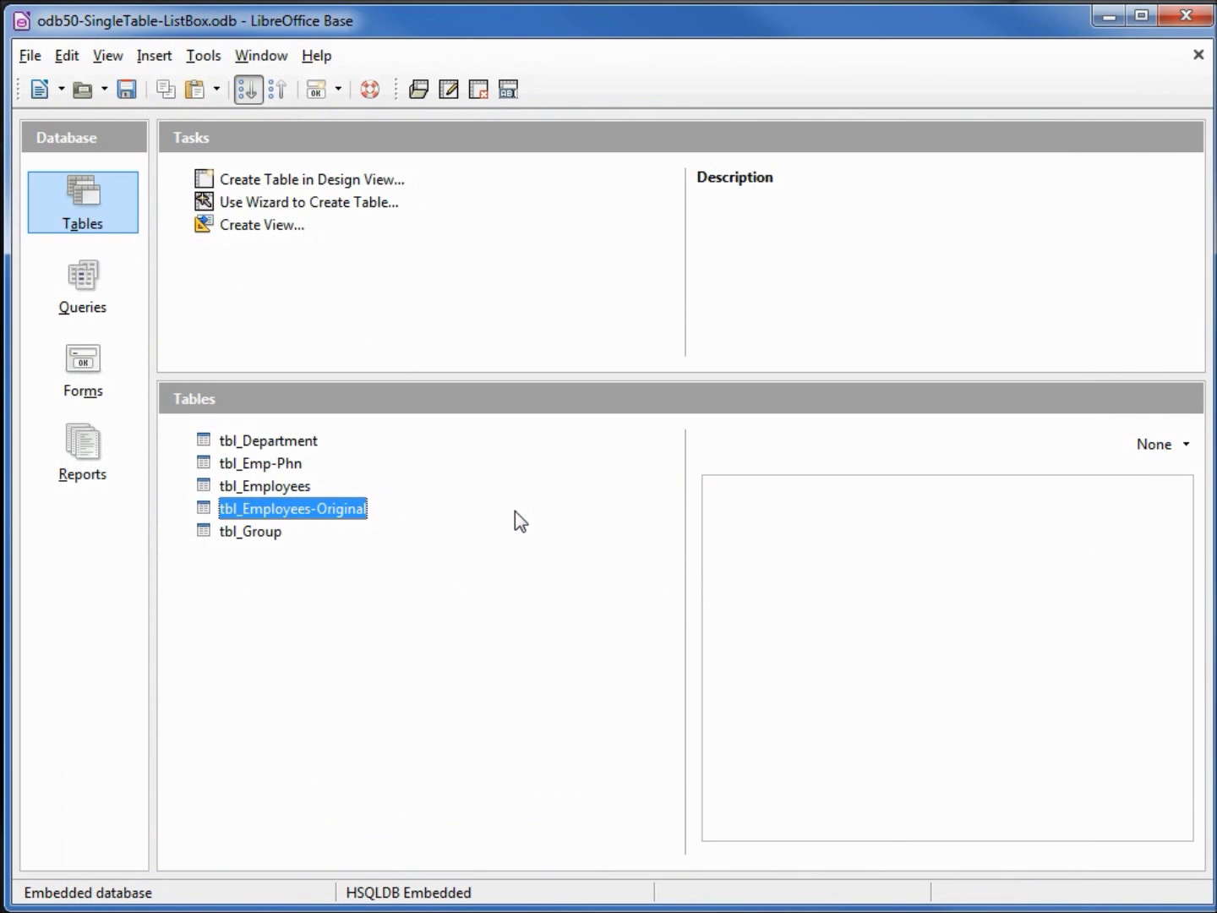
{"action": "left_click", "coordinate": [81, 366]}
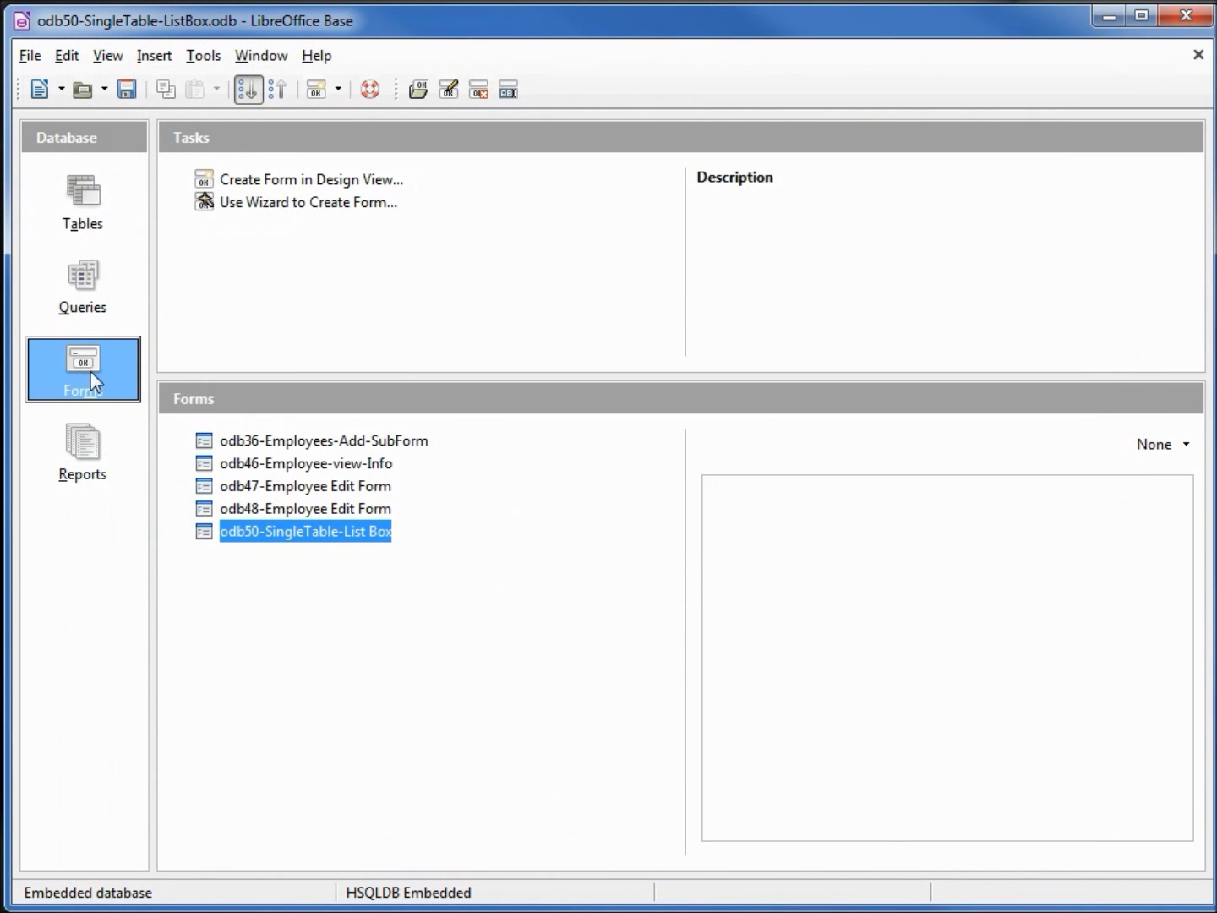
- Reopen the odb50-SingleTable-List Box form and check the Department dropdown, leaving IT selected on record 1
{"action": "left_click", "coordinate": [274, 529]}
{"action": "double_click", "coordinate": [274, 531]}
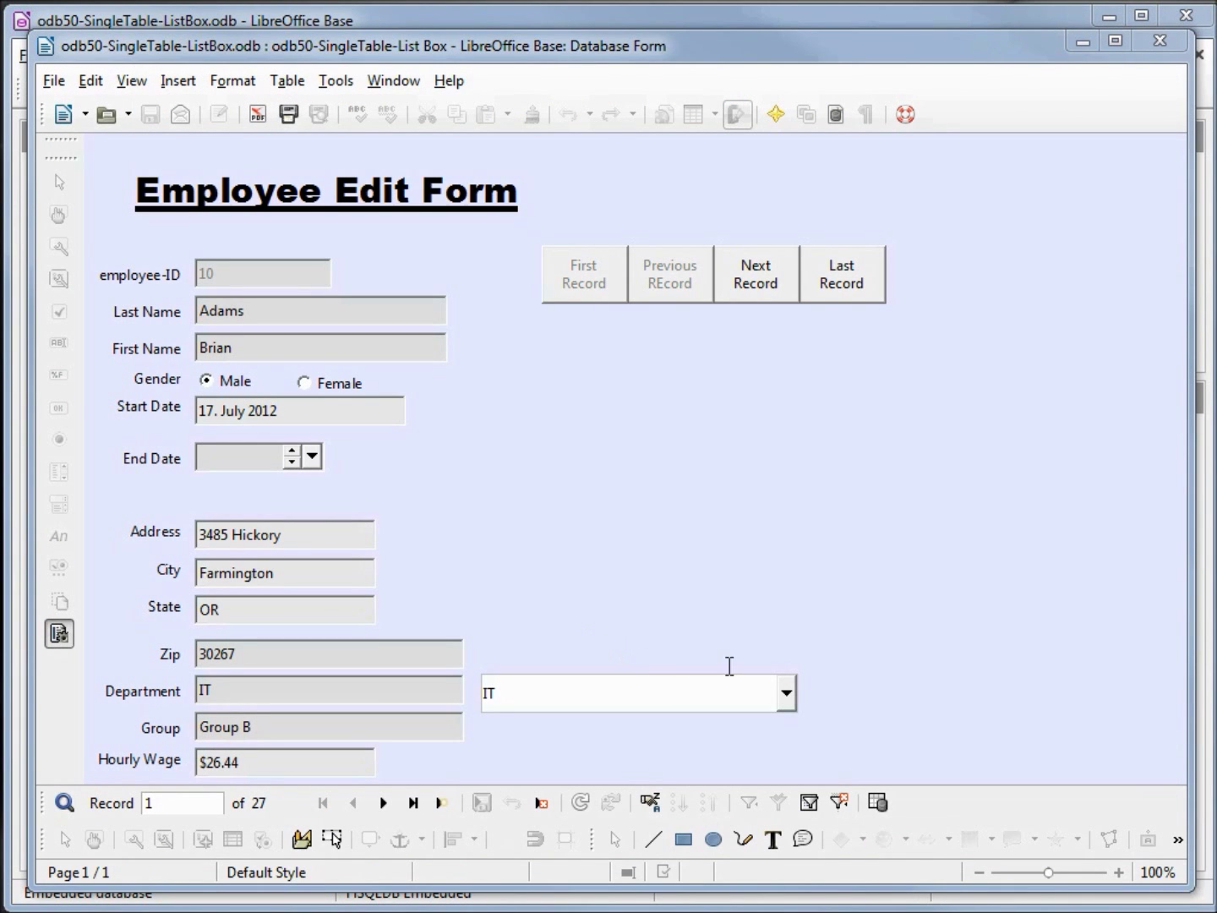
{"action": "left_click", "coordinate": [786, 694]}
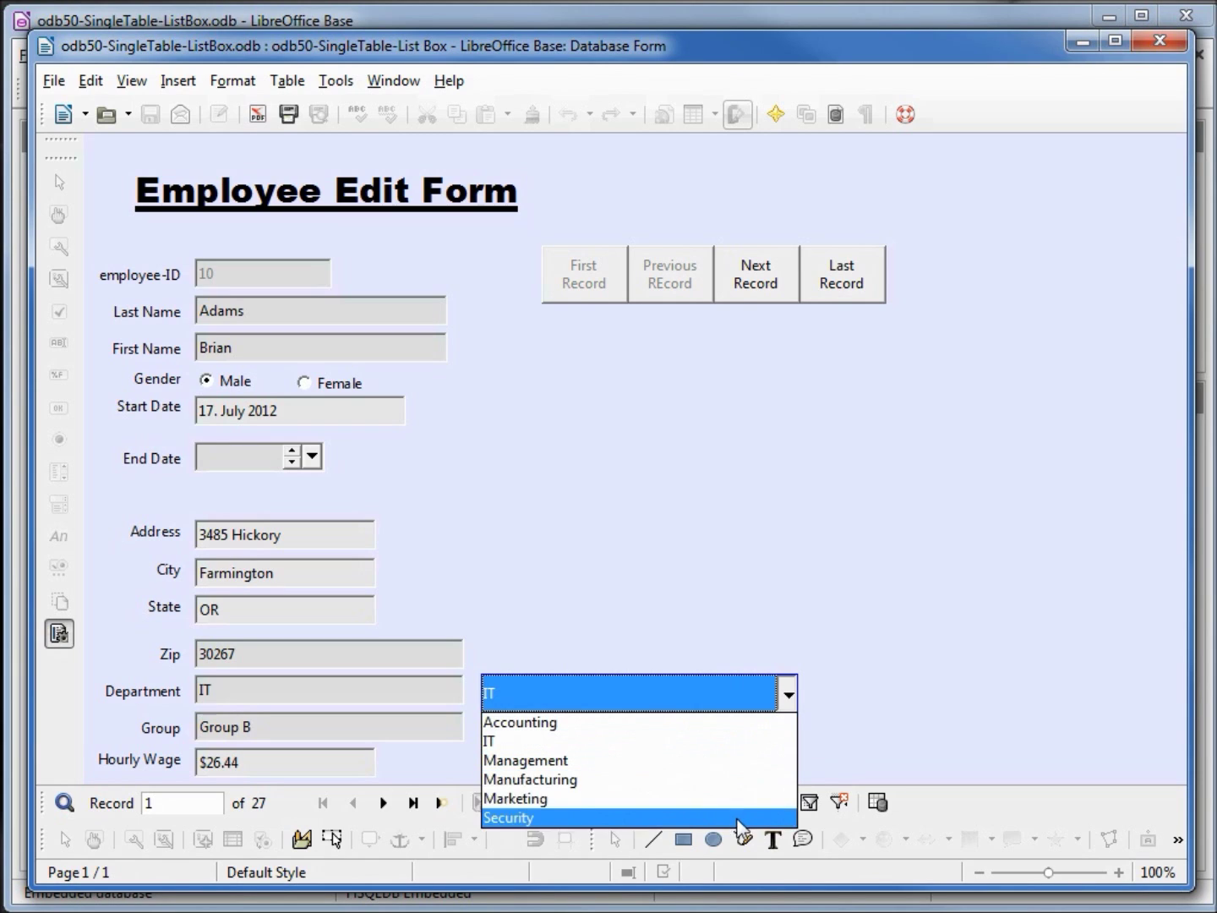
{"action": "left_click", "coordinate": [755, 603]}
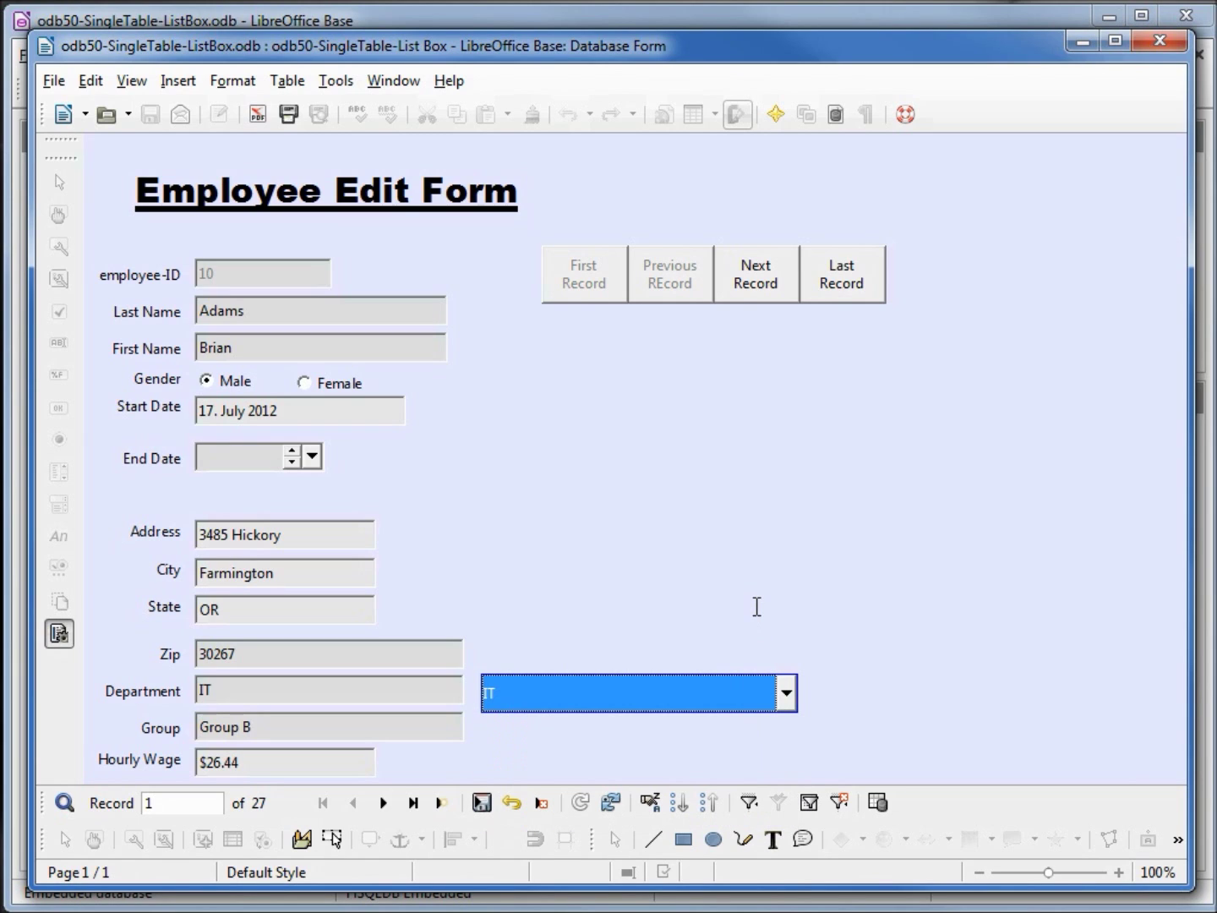